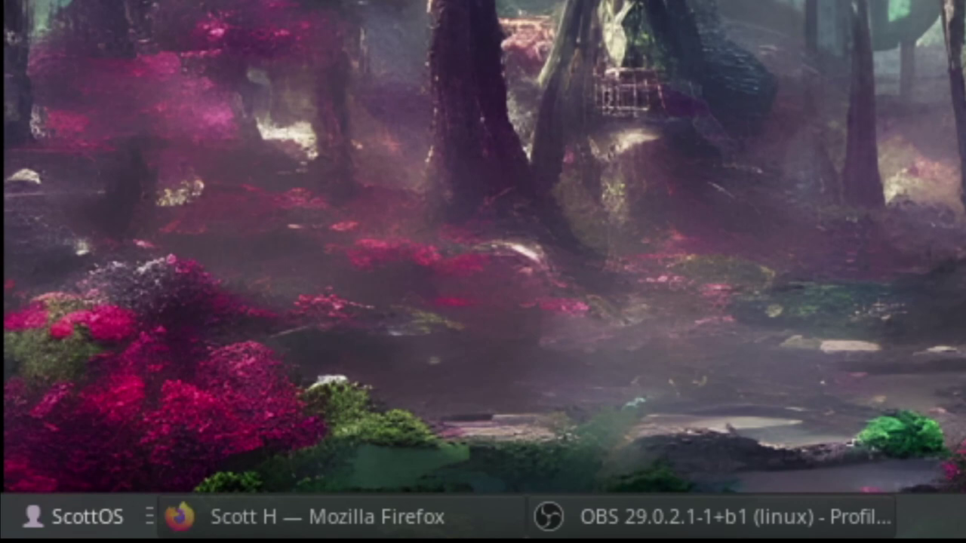
Launch Galculator from the Favourites menu and enter 5 on its display.
left_click(72, 516)
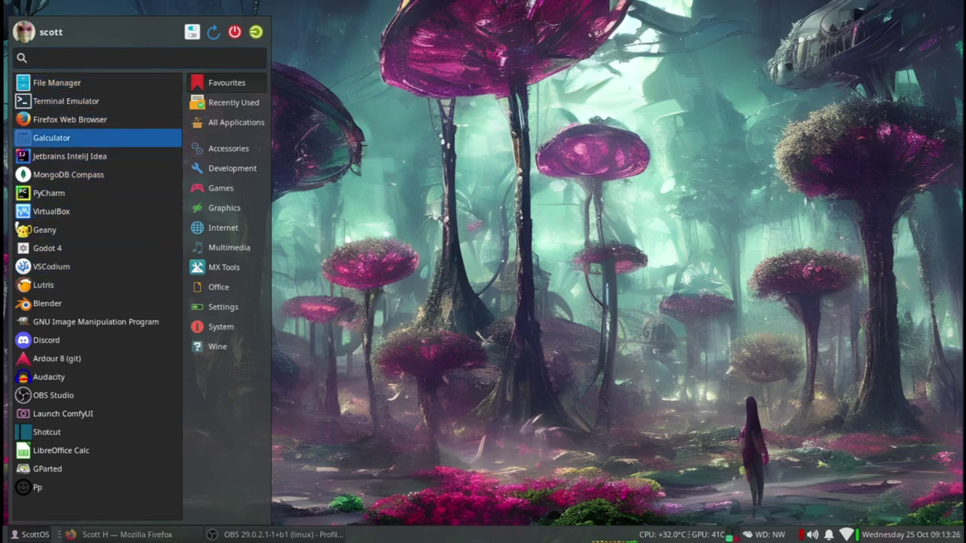
key("Escape")
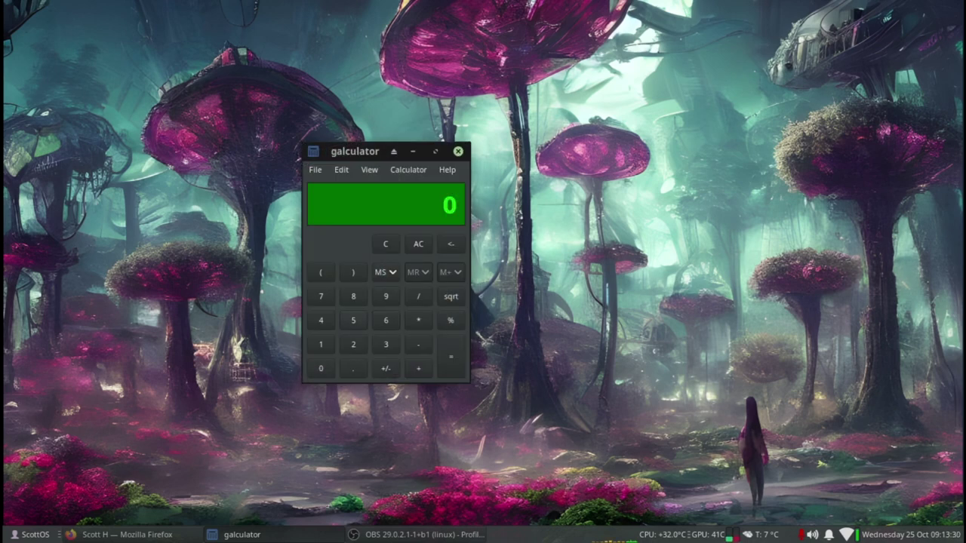
type("5")
Minimize the Firefox window showing the Odysee channel and close Galculator.
left_click(127, 534)
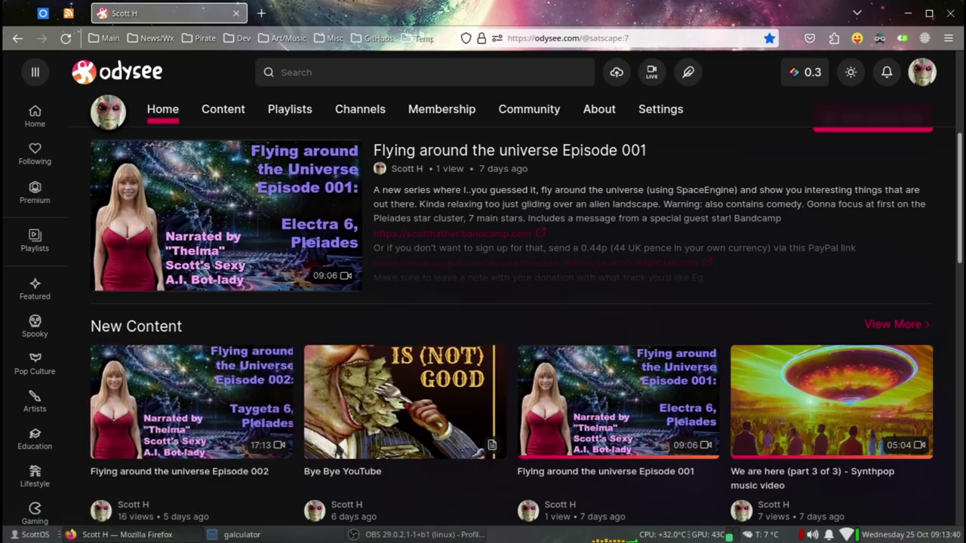
key("super+h")
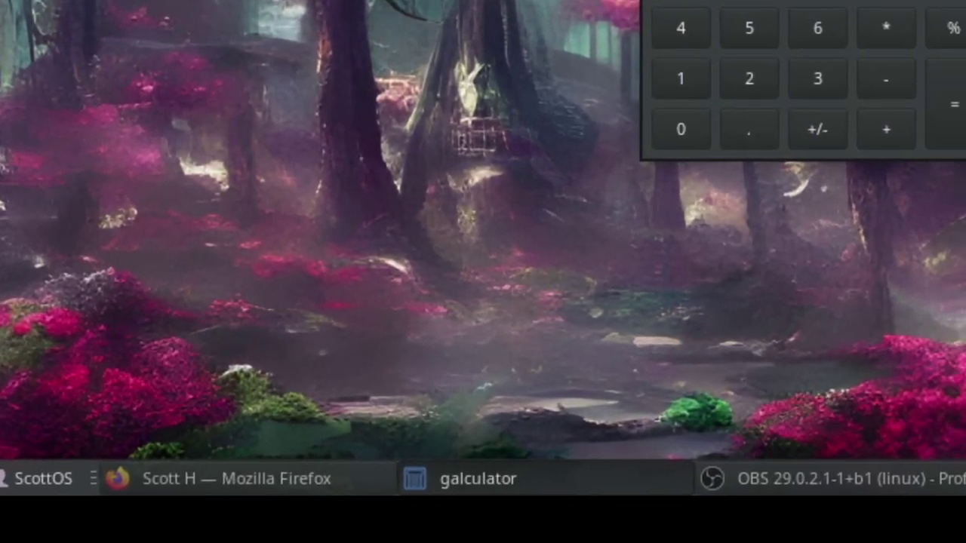
key("alt+F4")
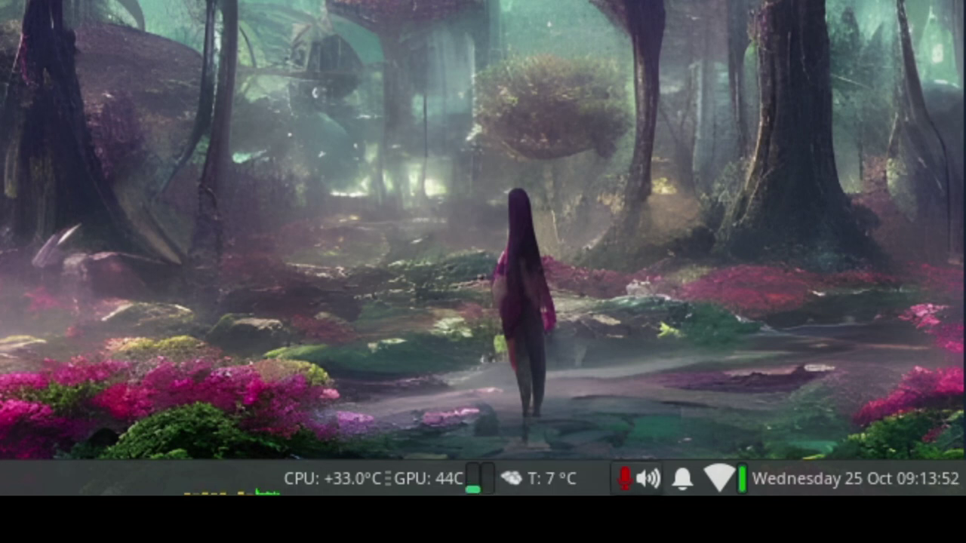
Check the volume controls, close Network Connections, and view the October 2023 calendar.
left_click(647, 479)
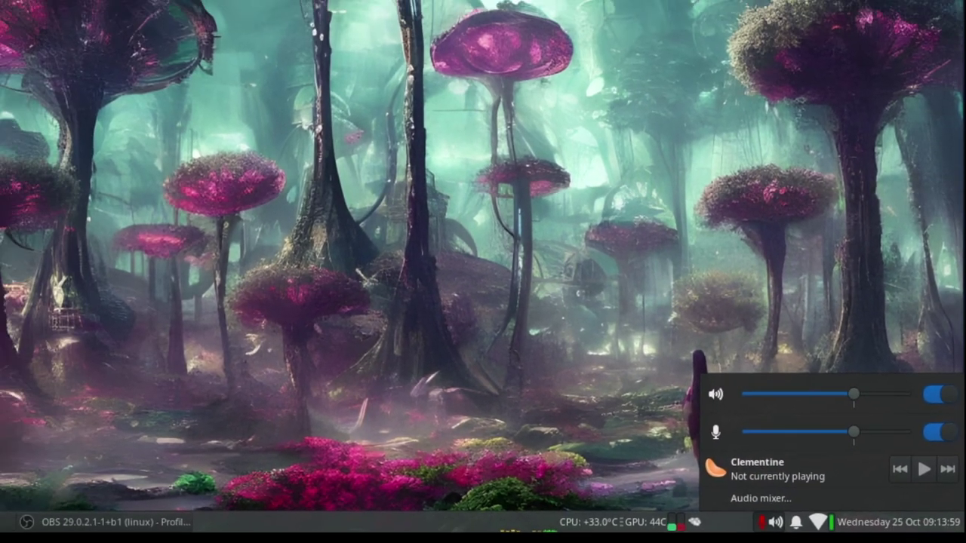
key("Escape")
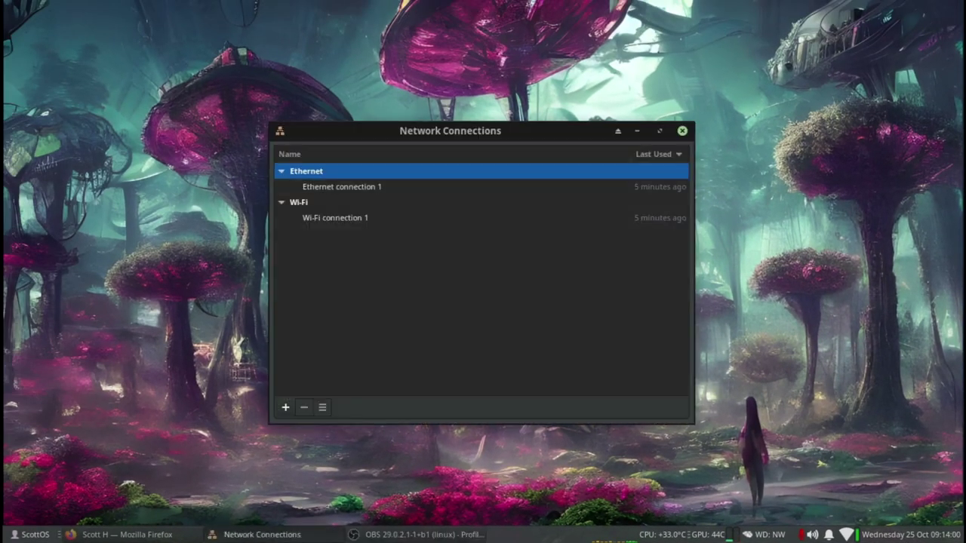
left_click(682, 130)
left_click(911, 535)
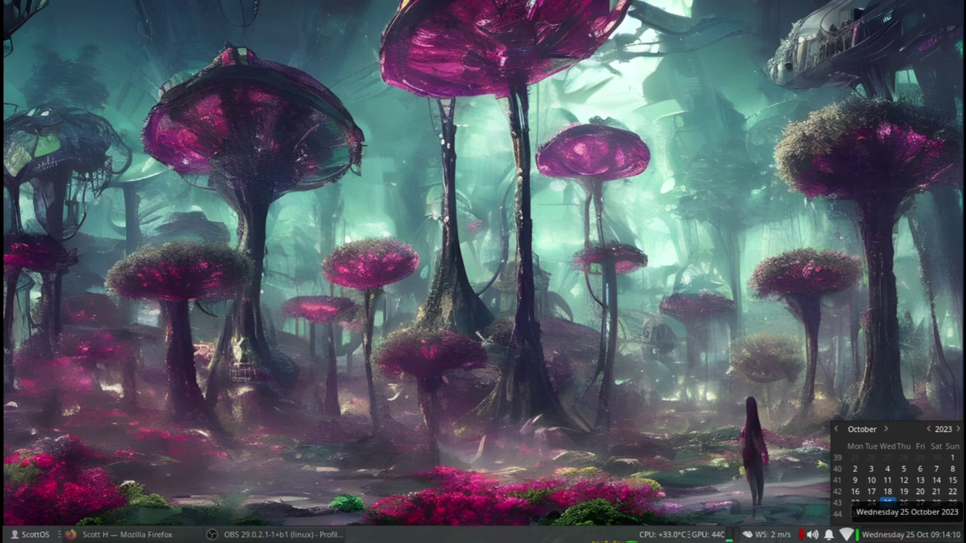
left_click(911, 534)
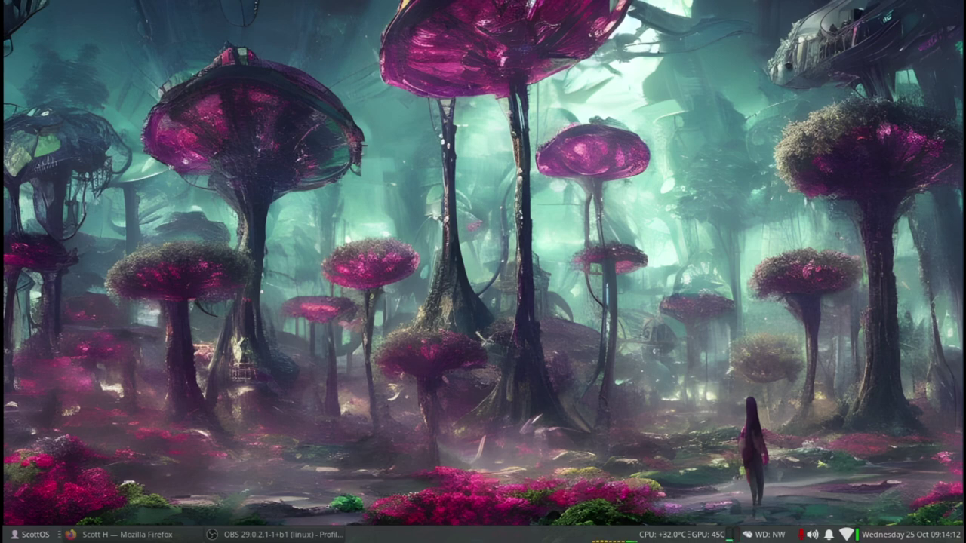
Browse the applications menu's Graphics category, then list the Development programs.
key("super")
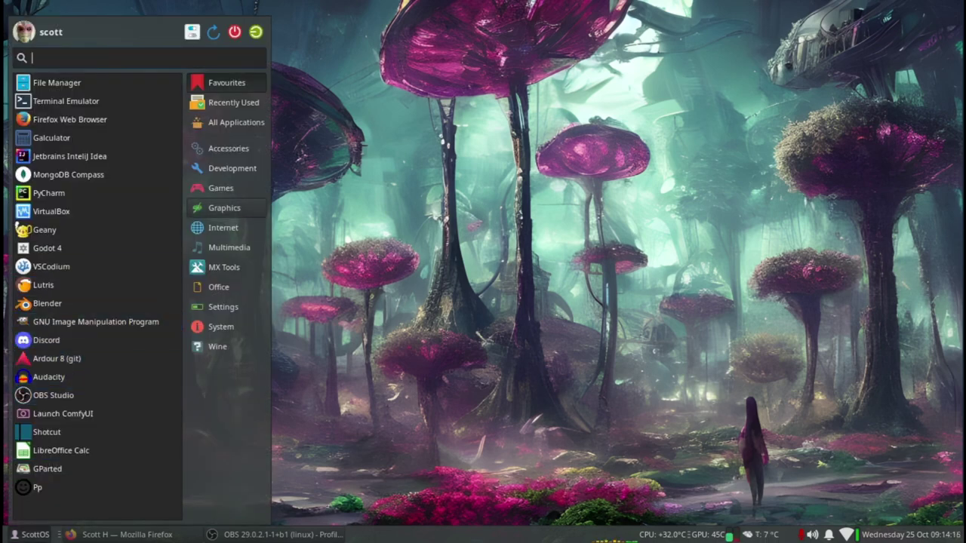
left_click(224, 208)
left_click(233, 168)
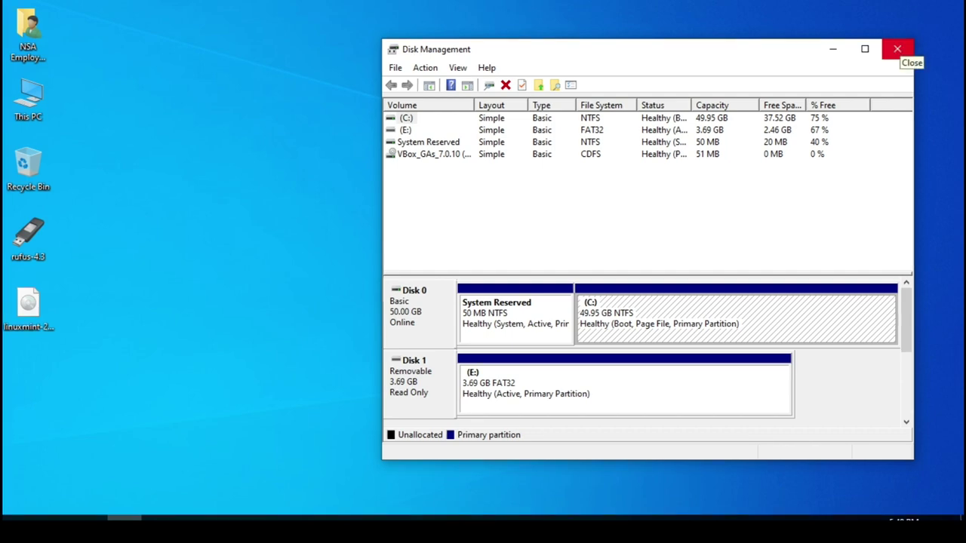
Close the Disk Management window.
left_click(897, 50)
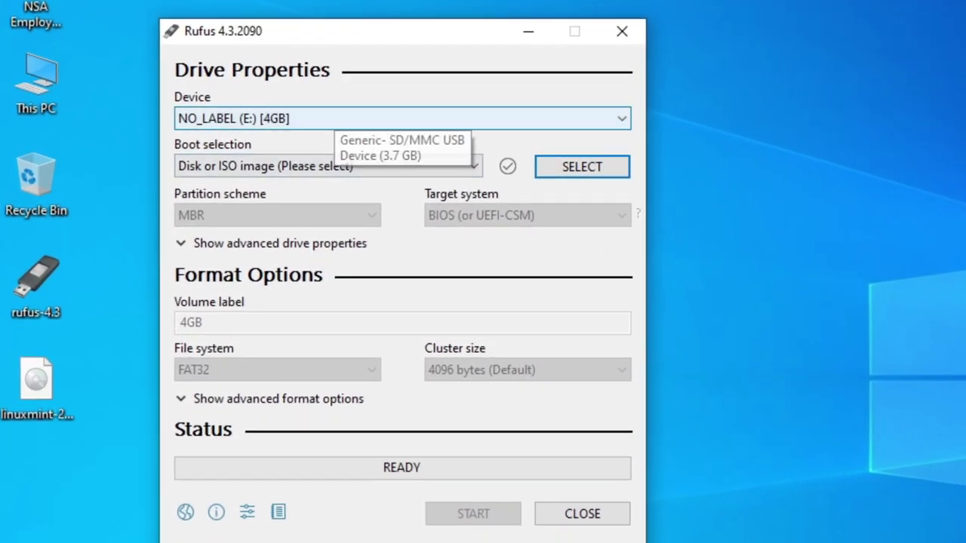
Review Rufus's target devices and confirm USB Drive (E:) in This PC.
key("alt+Down")
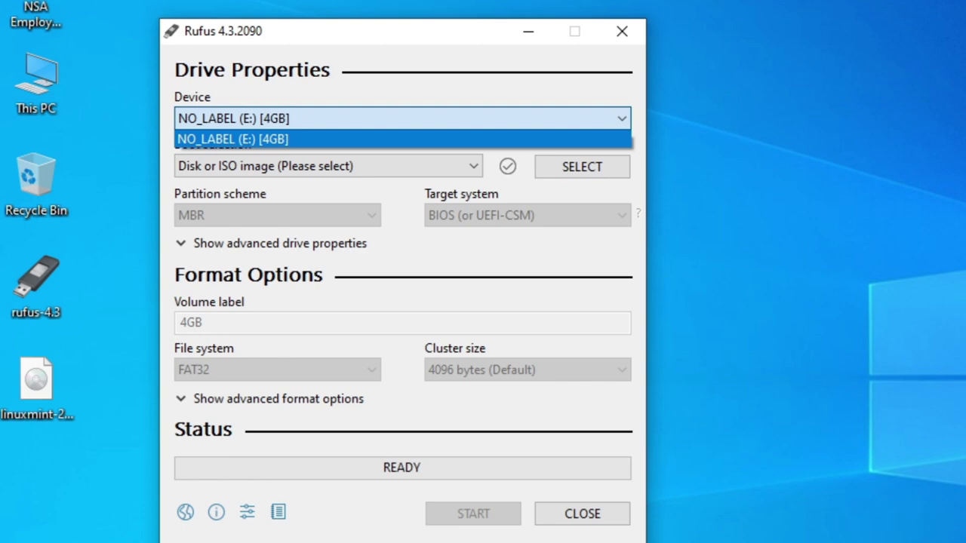
left_click(37, 83)
double_click(36, 83)
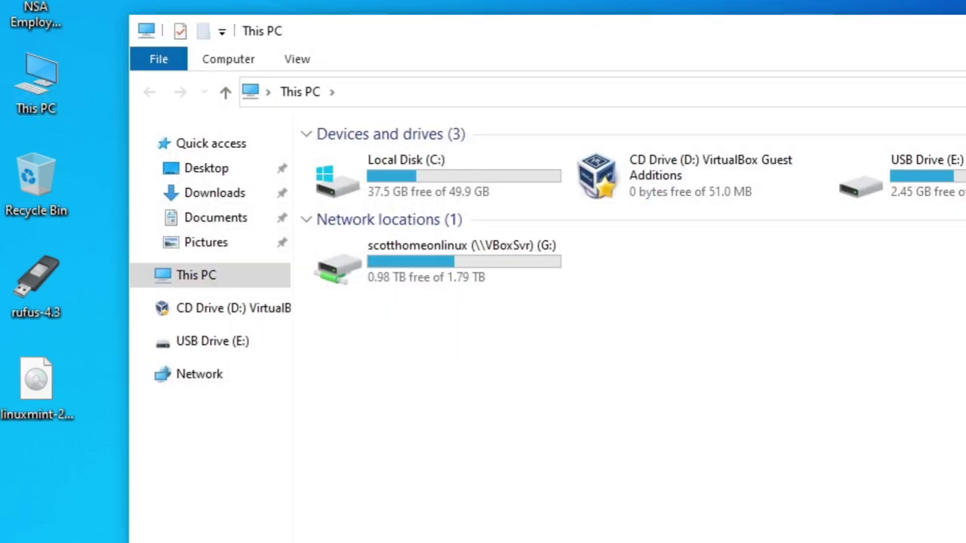
left_click(898, 175)
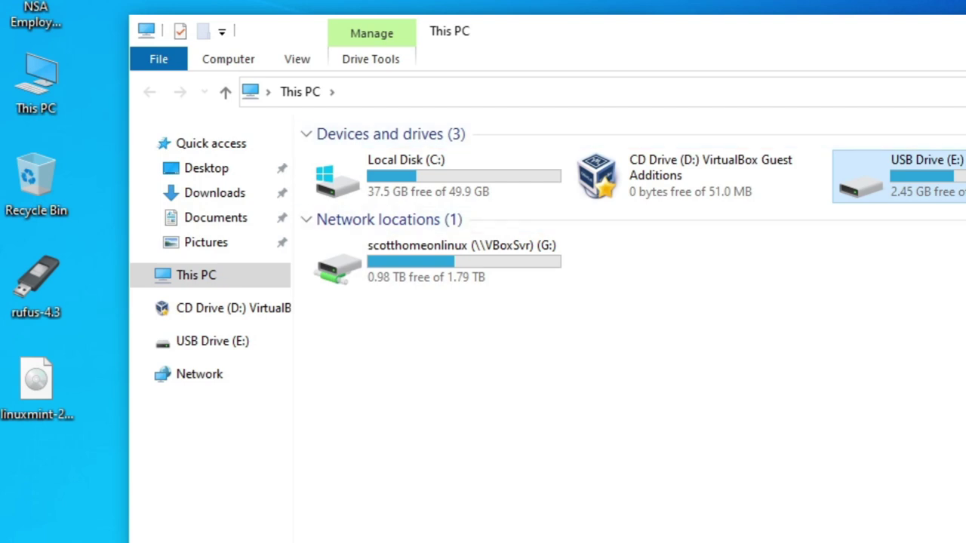
key("alt+F4")
Keep the 4GB NO_LABEL (E:) drive as the target and move to image selection.
key("alt+Down")
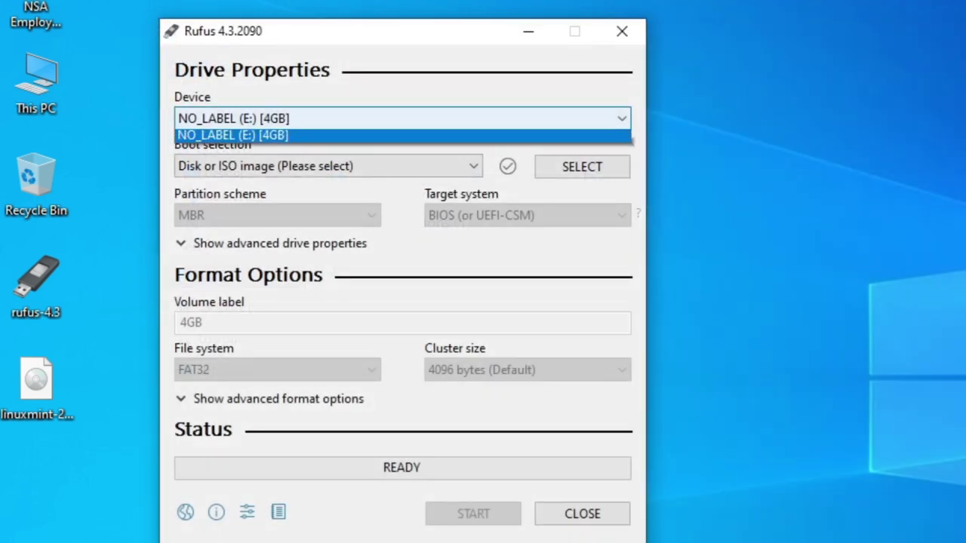
key("Return")
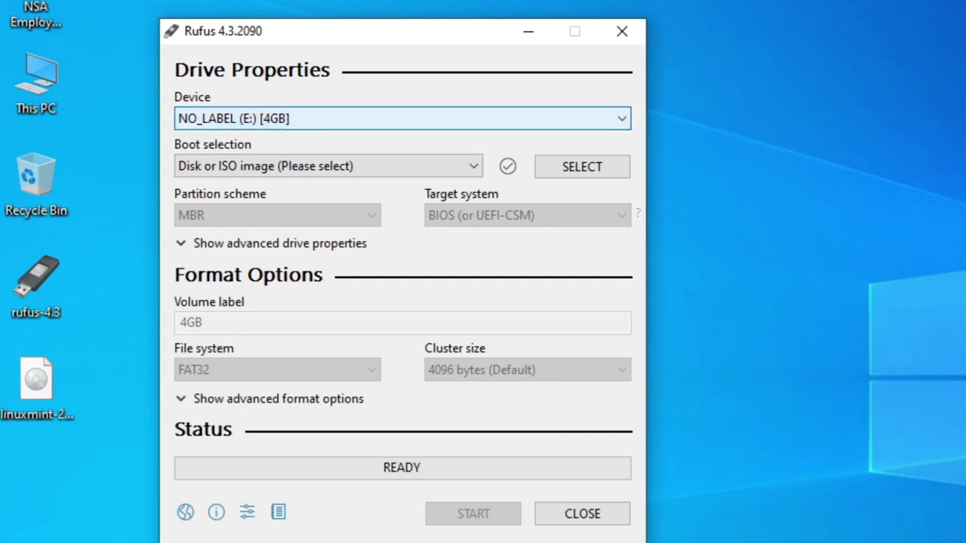
key("Tab")
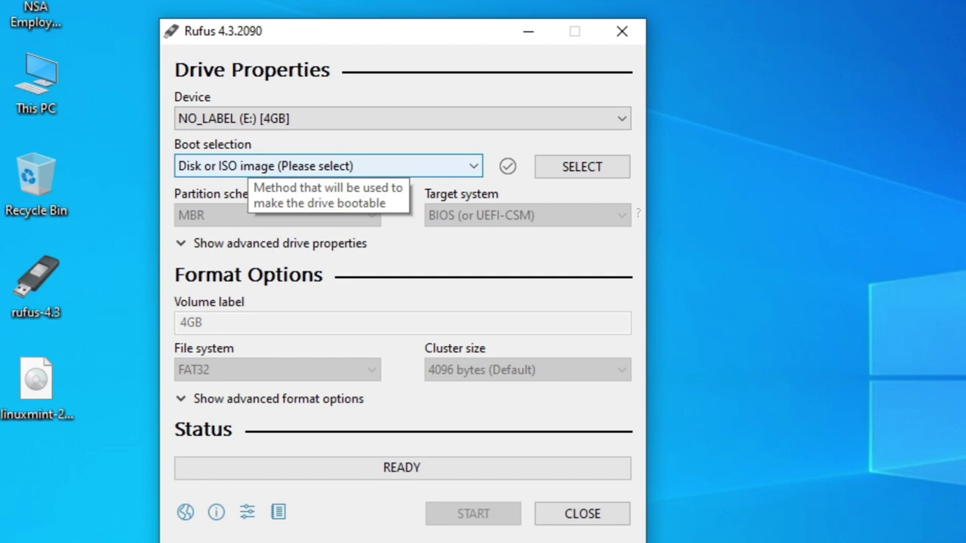
key("Tab")
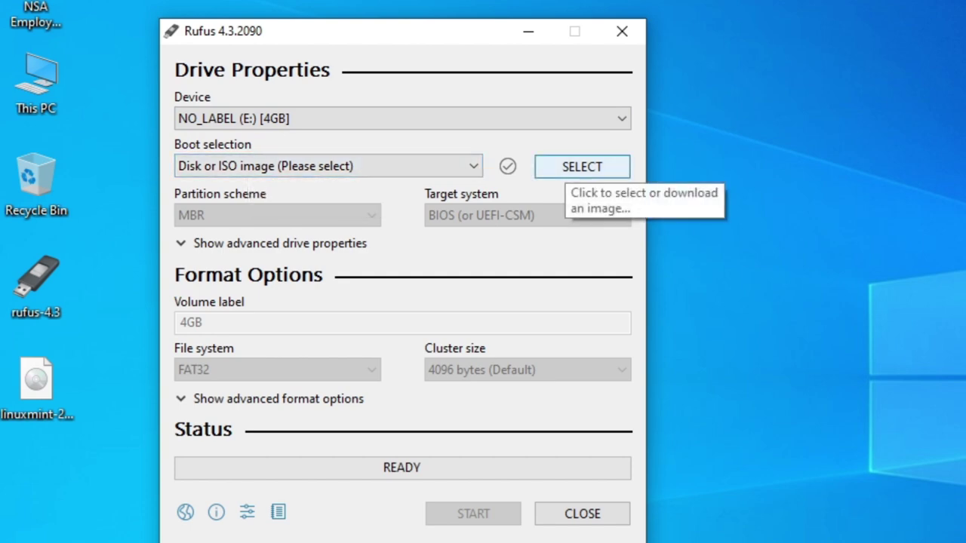
Load linuxmint-21.2-xfce-64bit.iso from the Desktop as Rufus's boot image.
key("space")
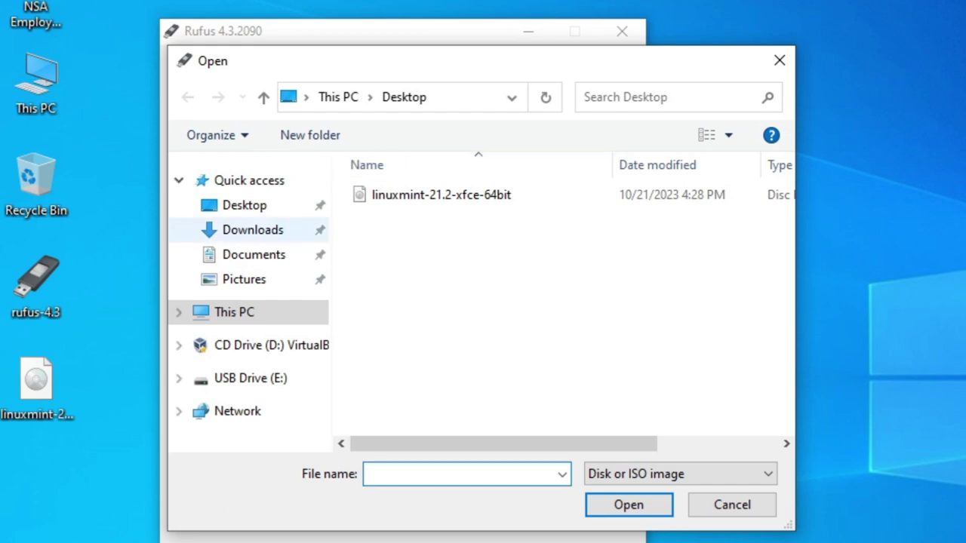
left_click(245, 205)
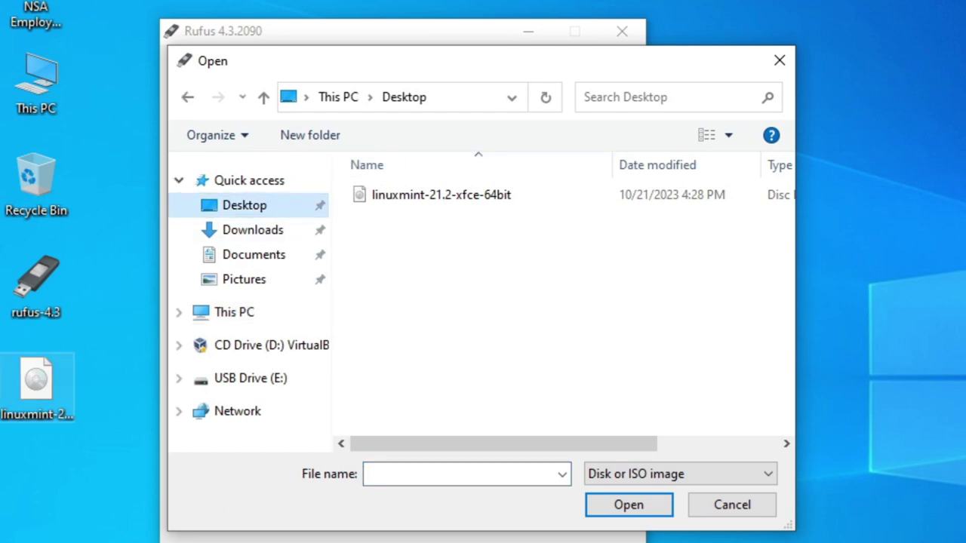
left_click(441, 194)
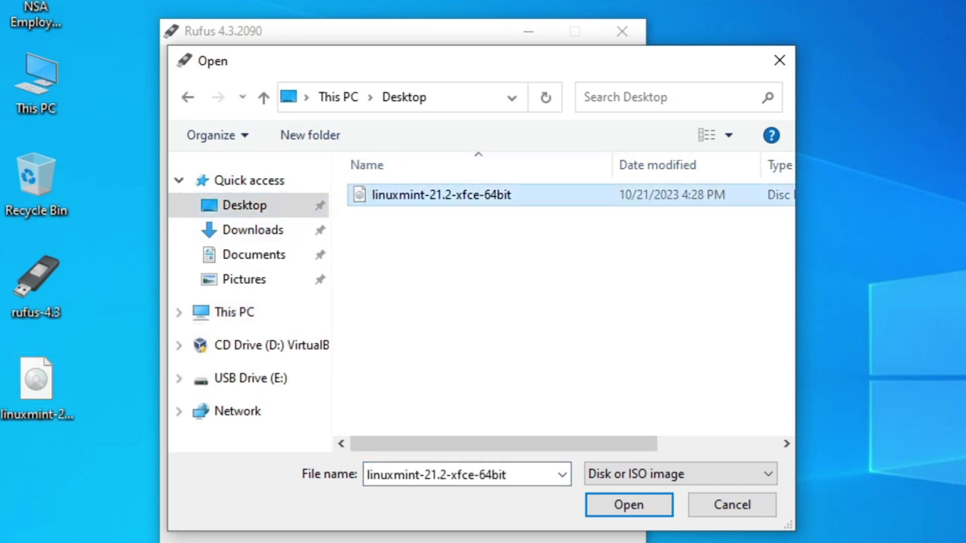
key("Return")
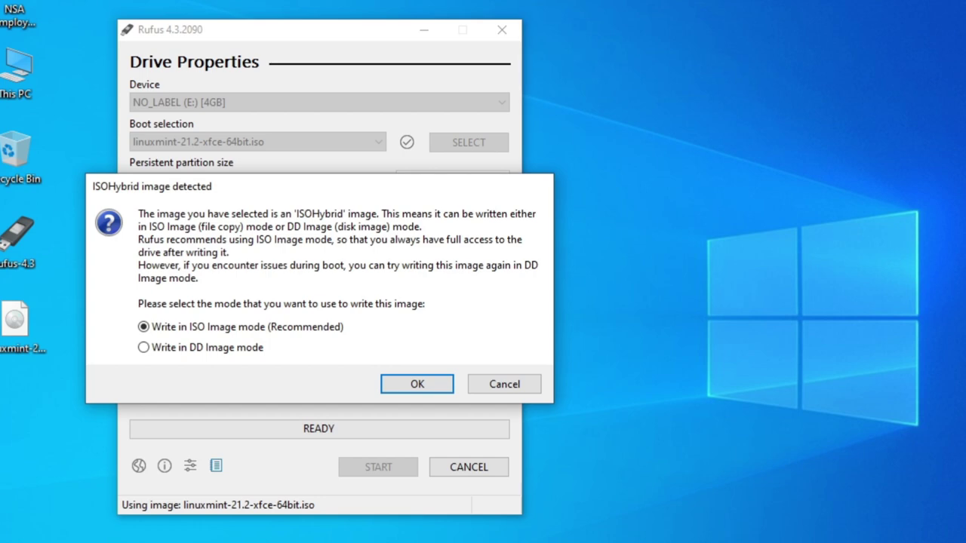
Accept ISO image write mode and let Rufus download the Grub and Syslinux ldlinux files.
key("Return")
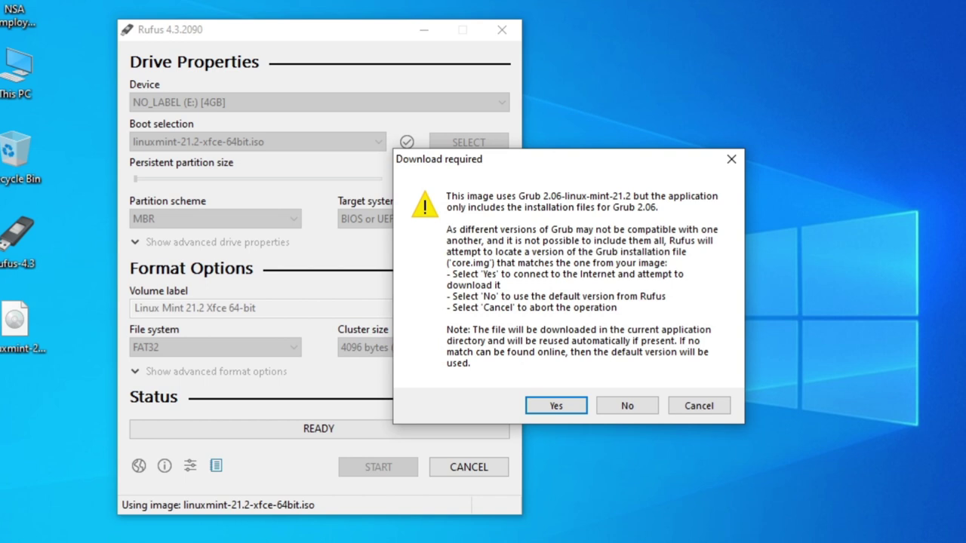
left_click(556, 406)
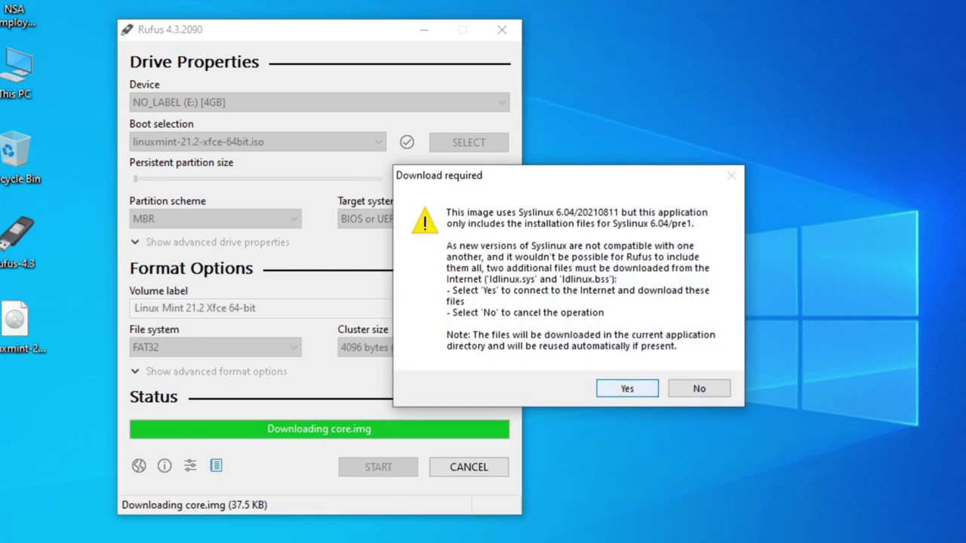
left_click(627, 389)
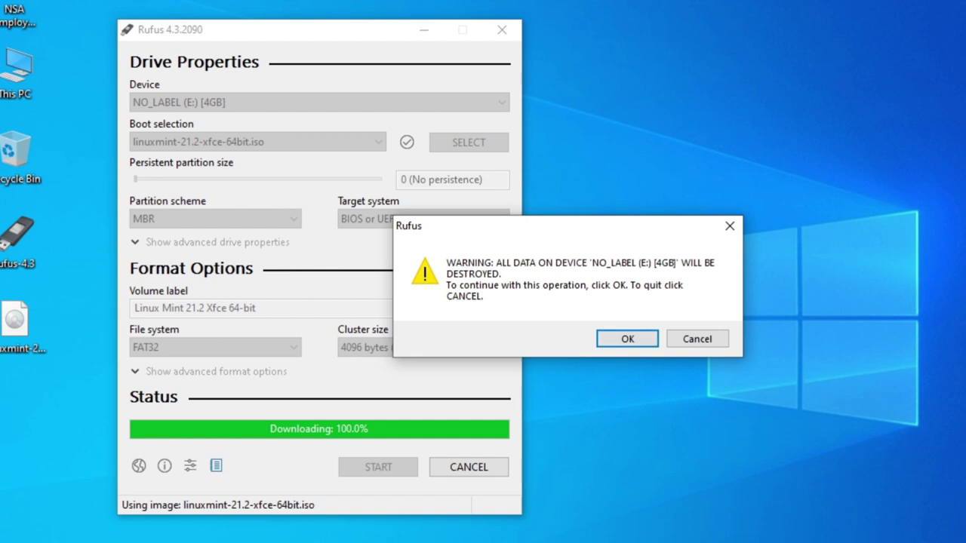
Accept the warning that all data on NO_LABEL (E:) [4GB] will be destroyed.
key("Return")
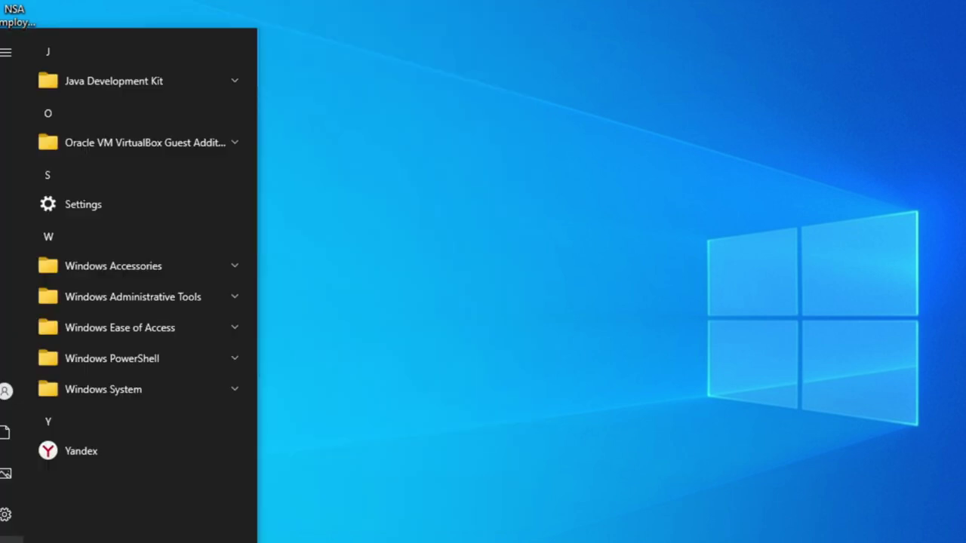
Restart Windows 10 from the Start menu's power options.
left_click(9, 535)
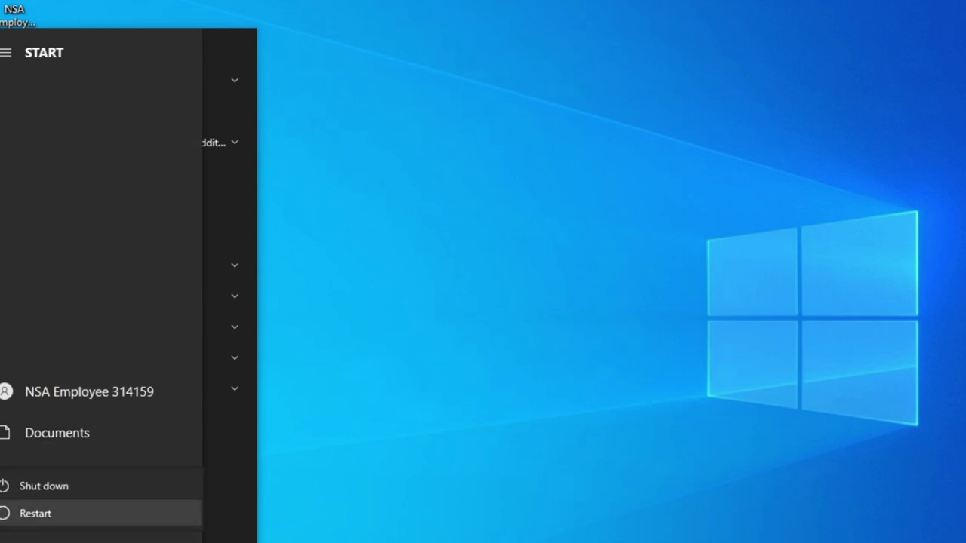
left_click(35, 513)
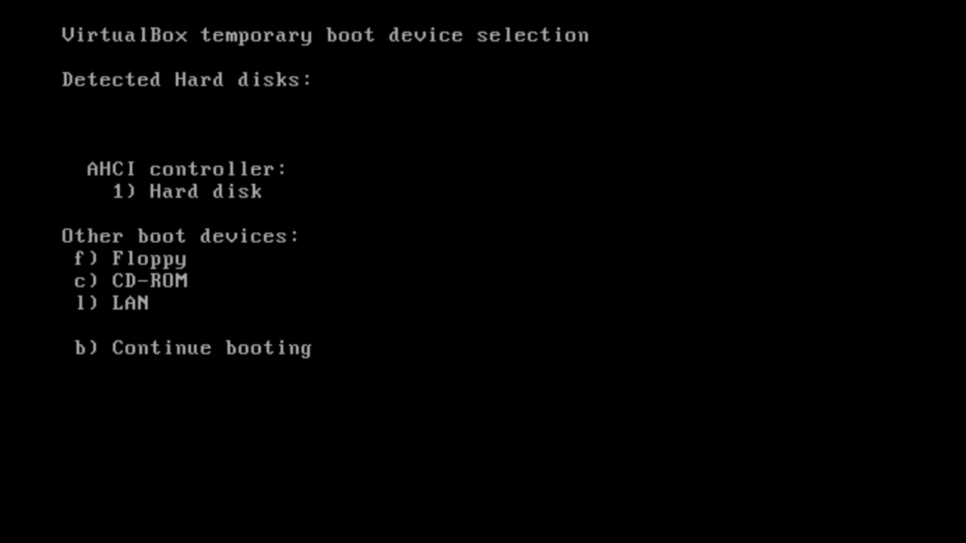
key("c")
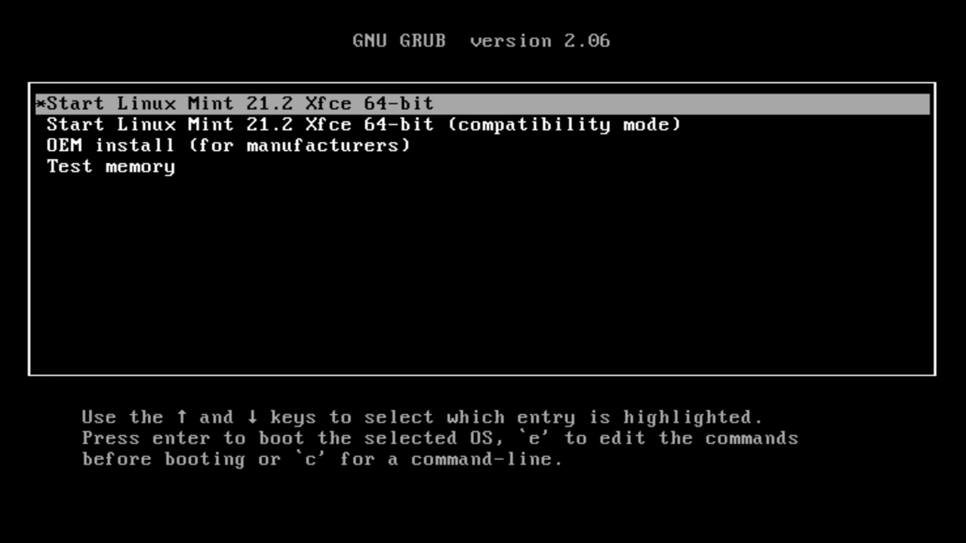
key("Down")
key("Down")
key("Down")
key("Up")
key("Up")
key("Up")
key("Down")
key("Down")
key("Down")
key("Up")
key("Up")
key("Up")
key("Down")
key("Down")
key("Down")
key("Up")
key("Up")
key("Up")
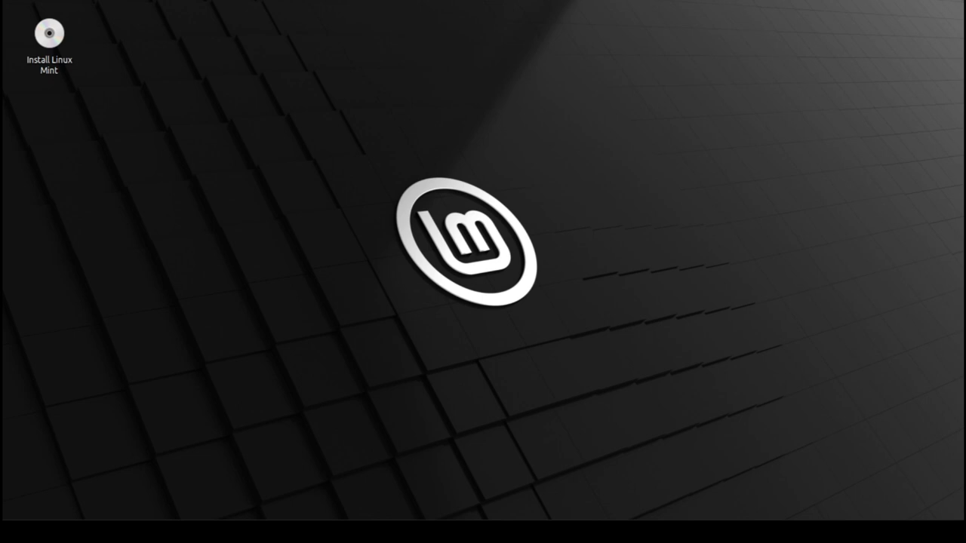
Launch GParted from the System category of the applications menu.
key("super")
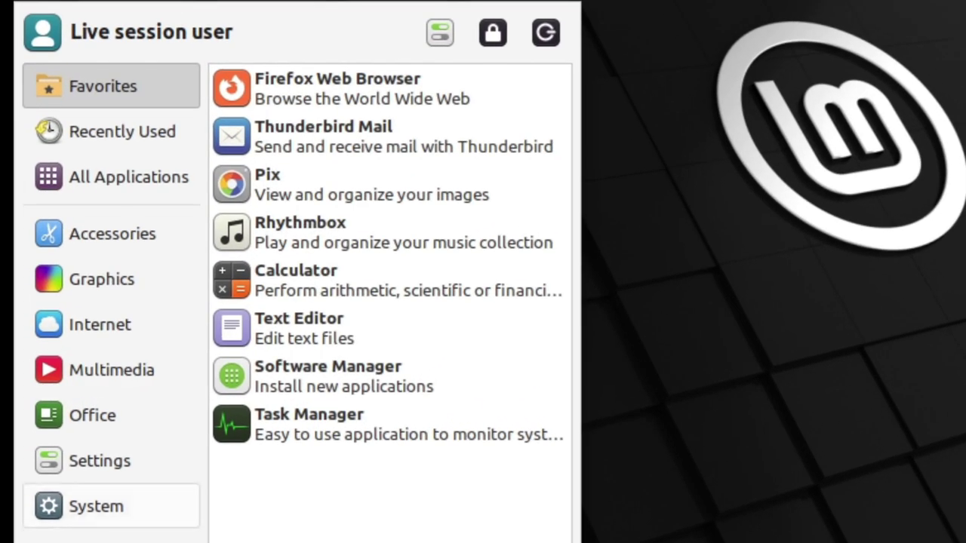
mouse_move(96, 507)
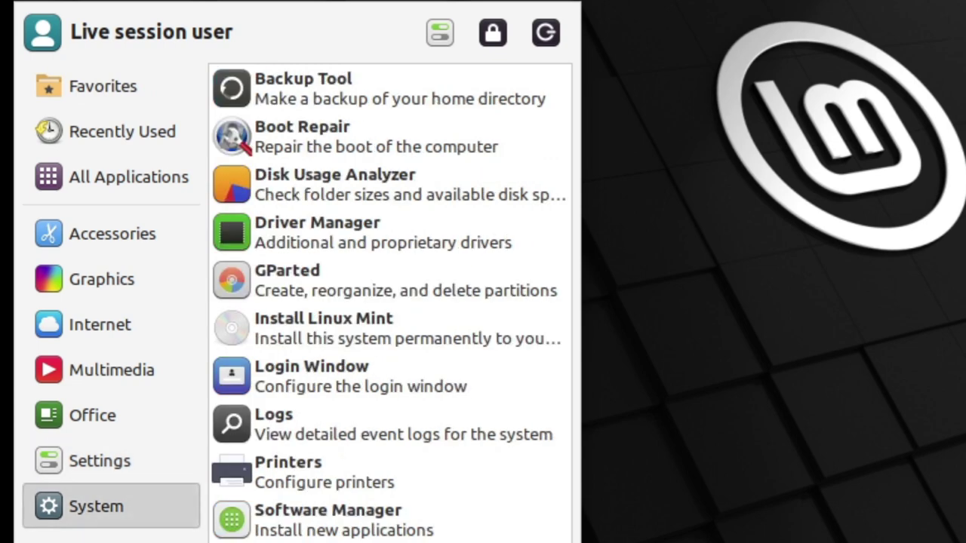
key("Up")
key("Up")
key("Up")
key("Up")
key("Up")
key("Up")
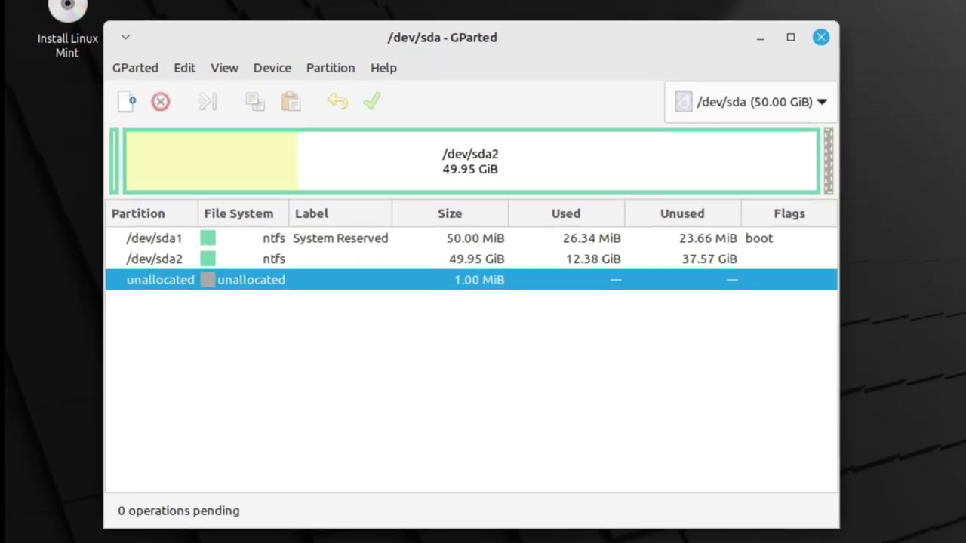
Check the disk list and each partition row, ending with /dev/sda2 (49.95 GiB NTFS) selected.
left_click(750, 102)
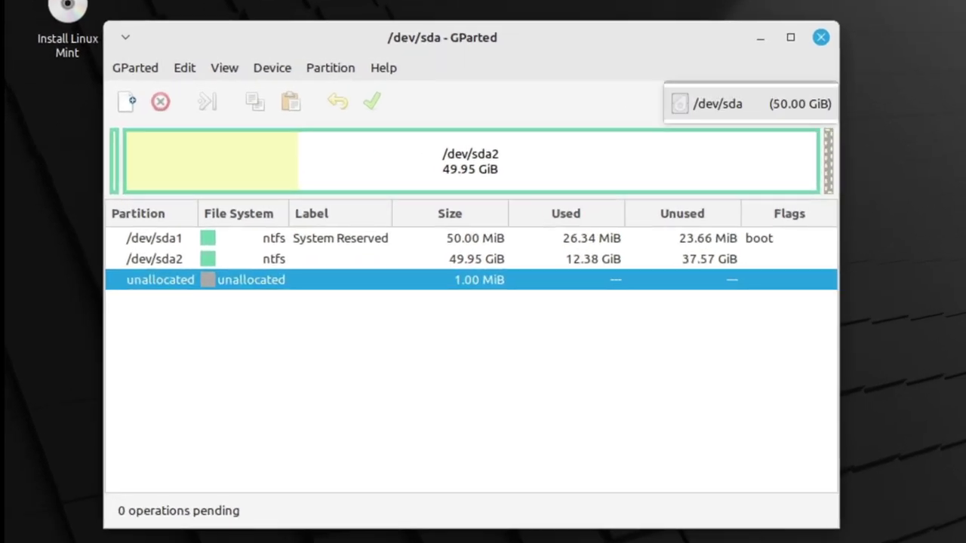
key("Return")
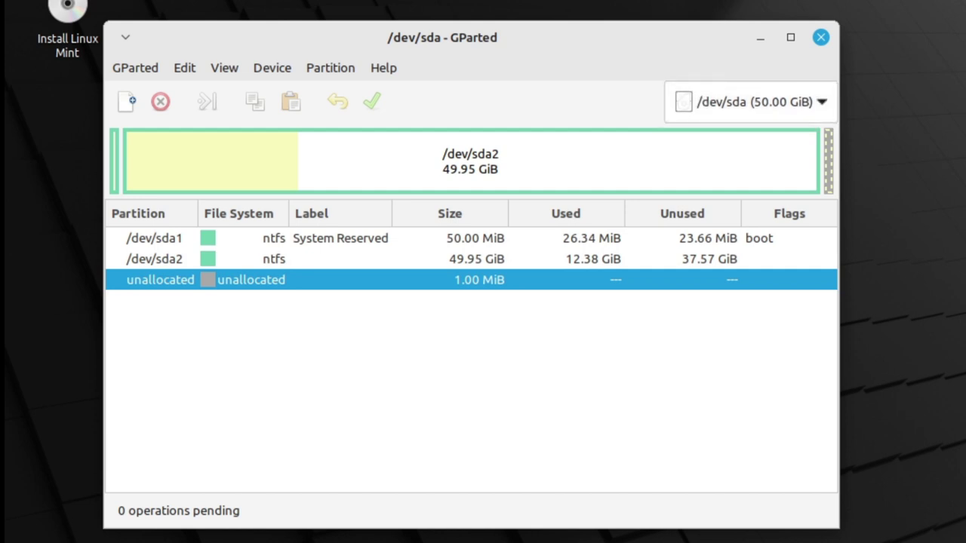
left_click(154, 238)
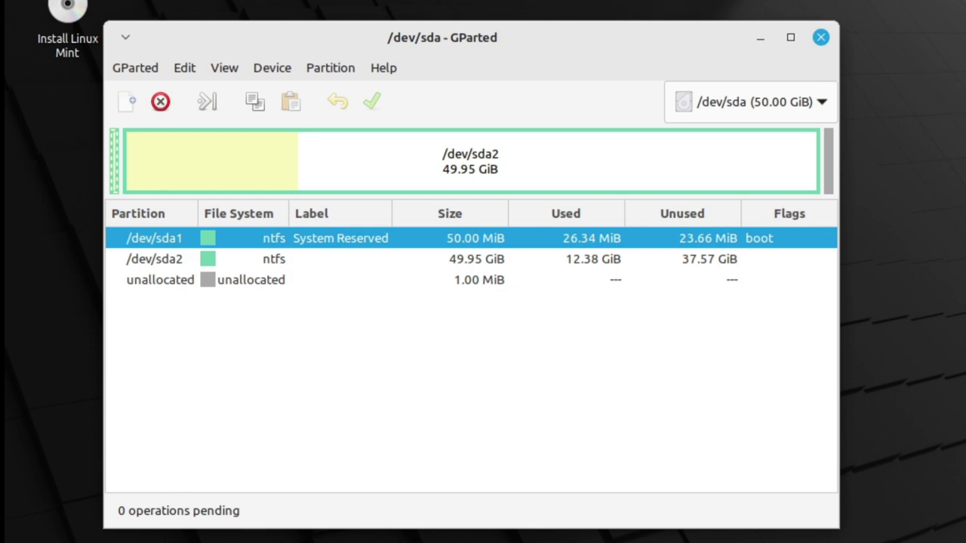
left_click(154, 259)
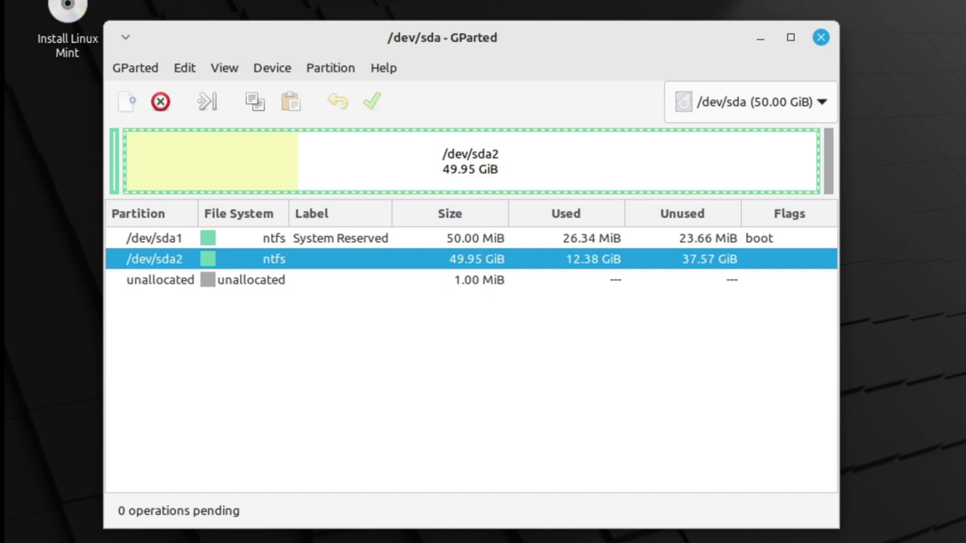
left_click(154, 279)
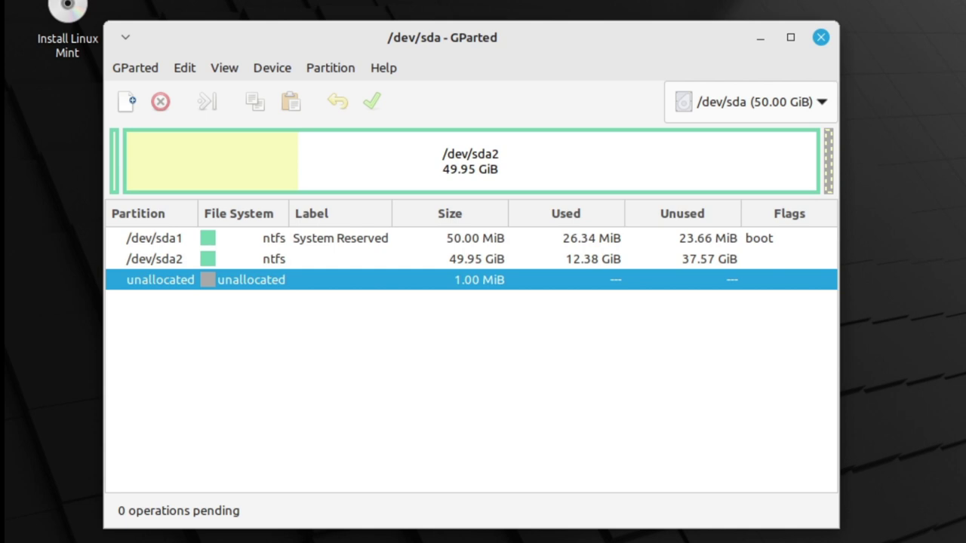
left_click(154, 259)
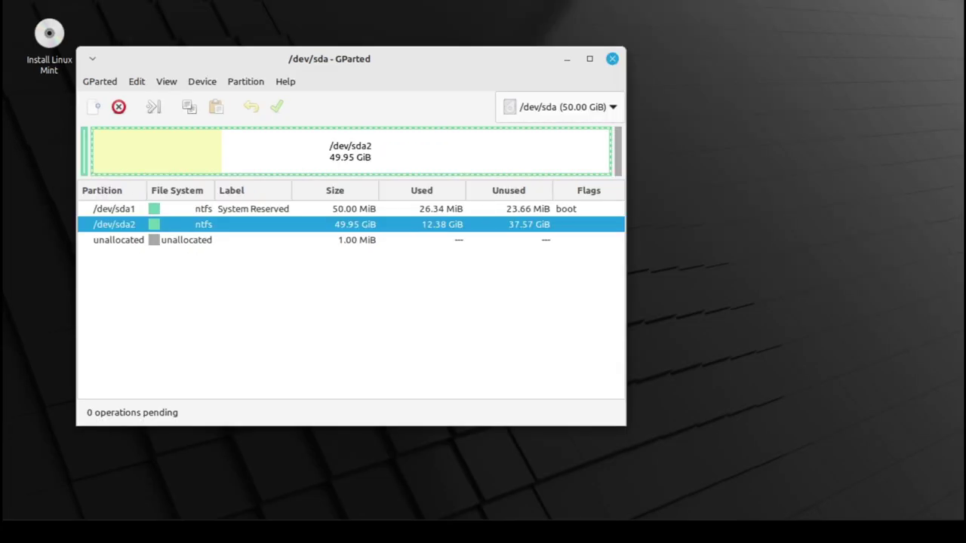
Open the Resize/Move dialog for /dev/sda2 from the Partition menu.
left_click(245, 81)
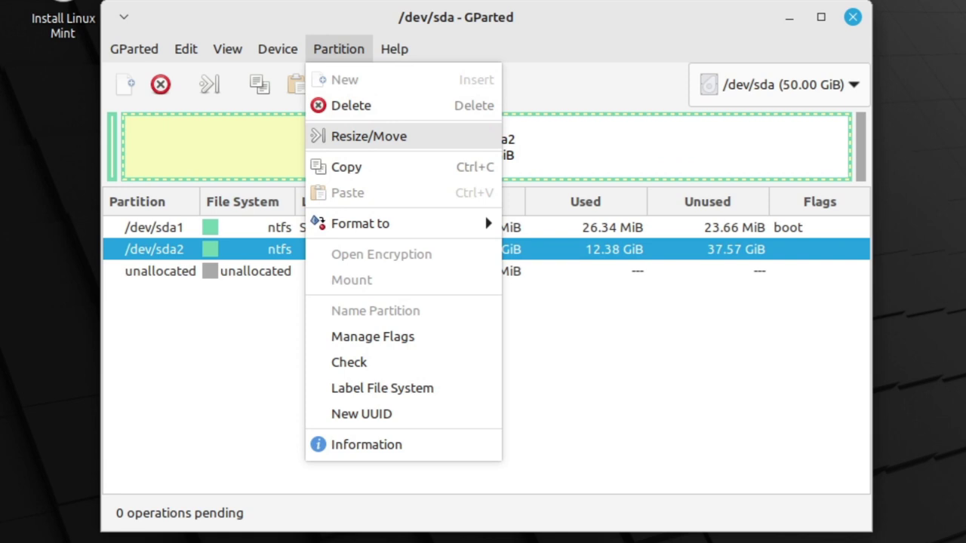
left_click(368, 135)
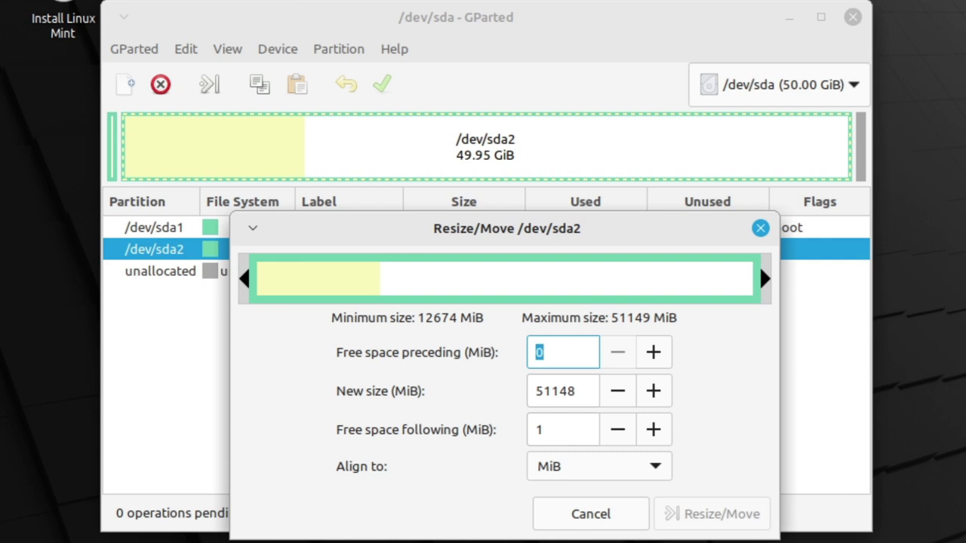
Shrink /dev/sda2 to about 34781 MiB (33.97 GiB), leaving 15.98 GiB unallocated.
left_click_drag(764, 272, 601, 266)
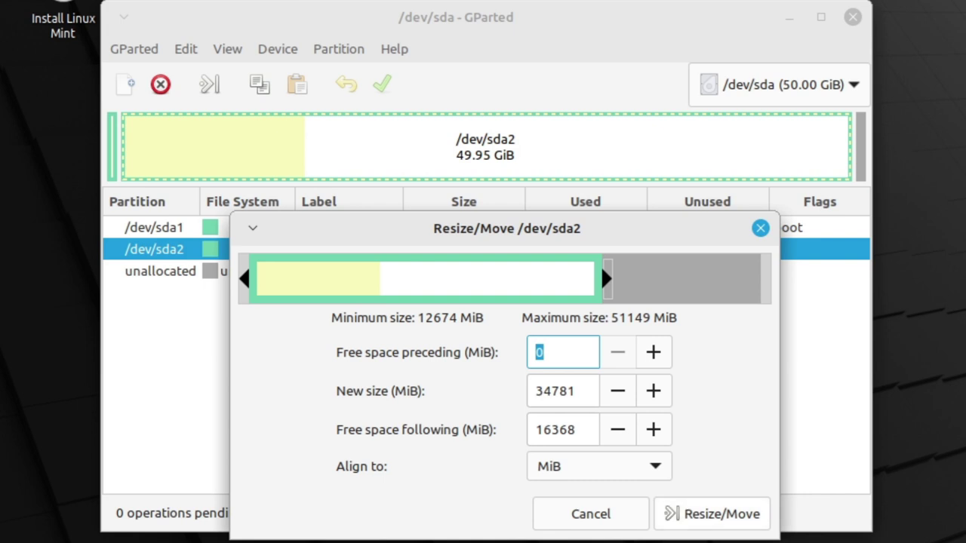
left_click(712, 514)
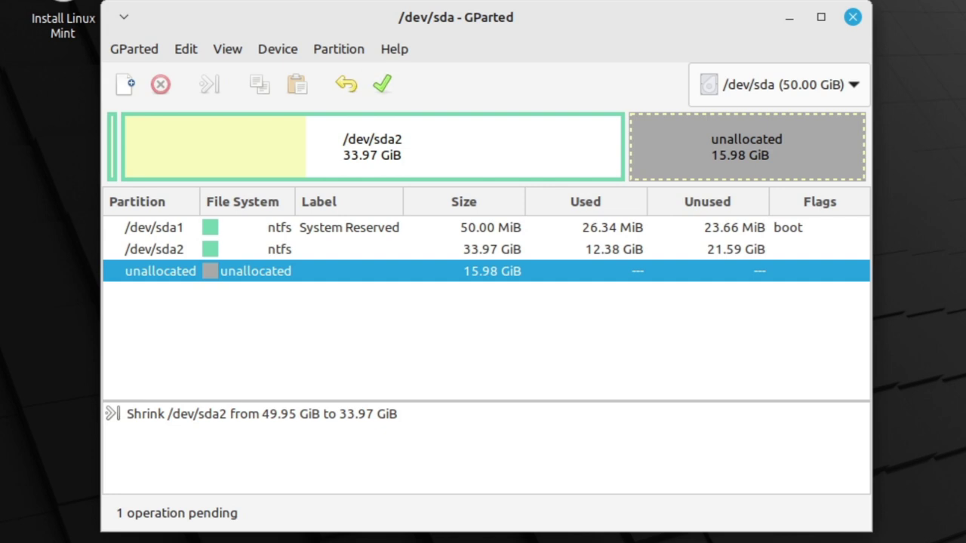
Apply all pending operations and confirm writing the /dev/sda2 shrink to disk.
key("alt+g")
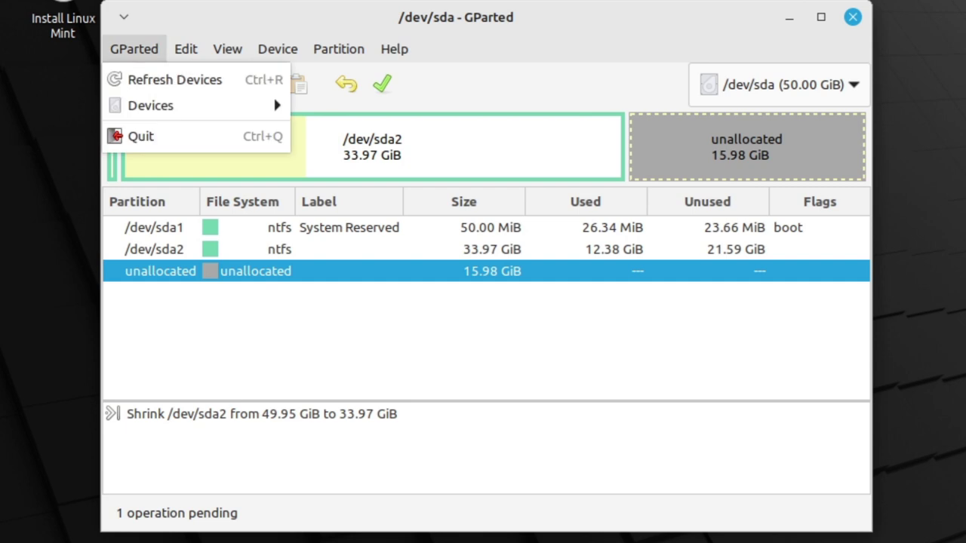
key("Right")
key("Down")
key("Down")
key("Down")
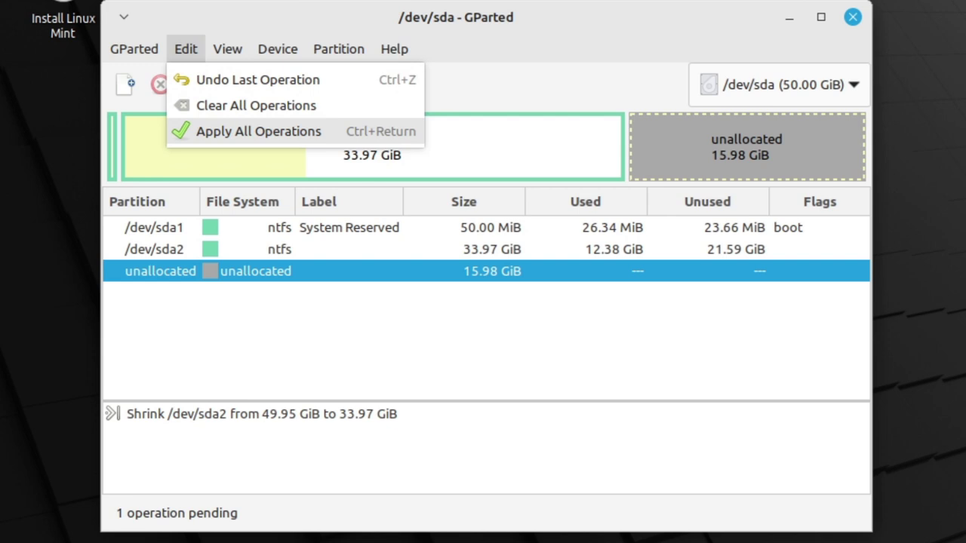
key("Return")
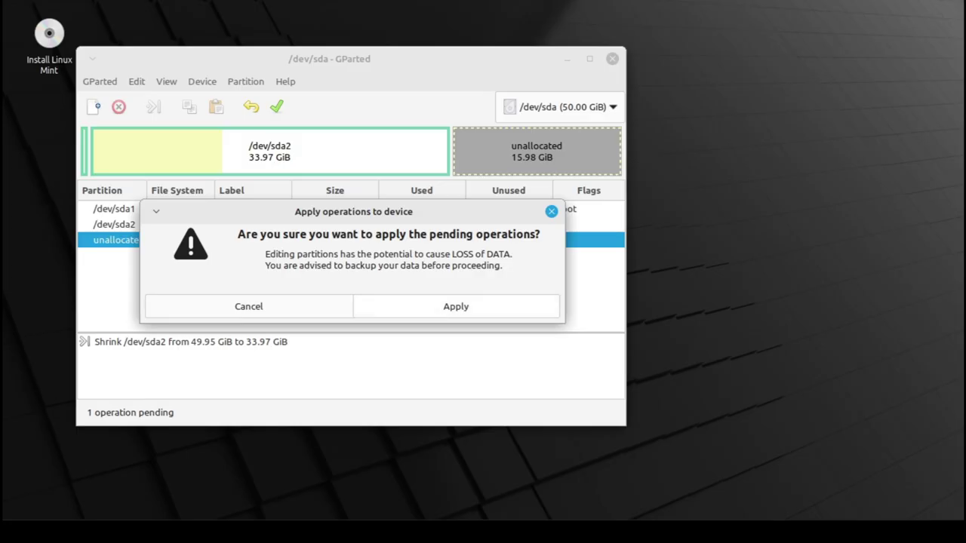
key("Return")
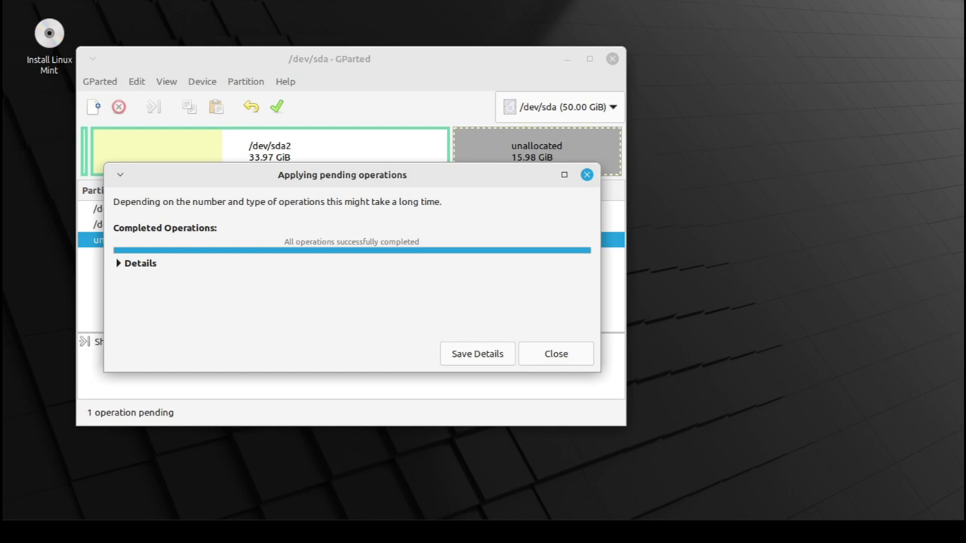
key("Return")
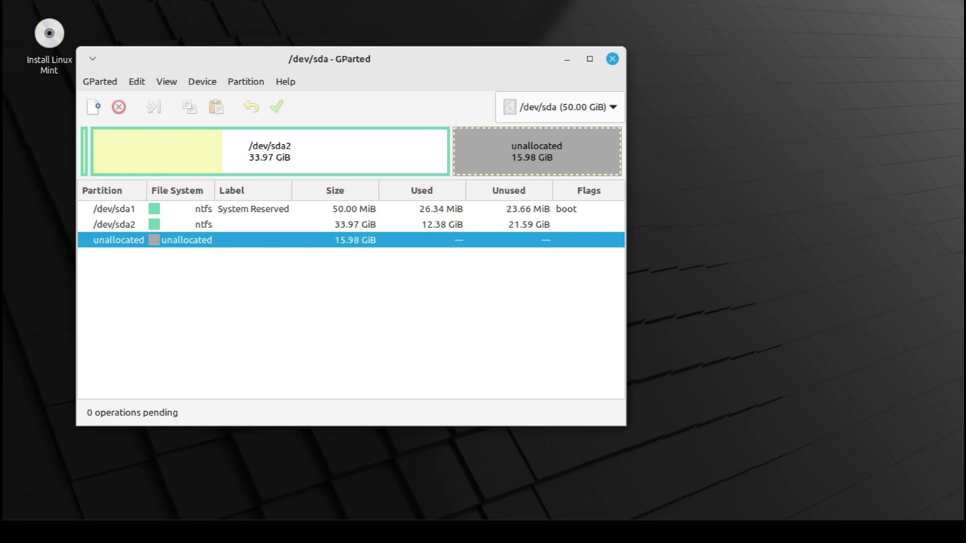
left_click(114, 224)
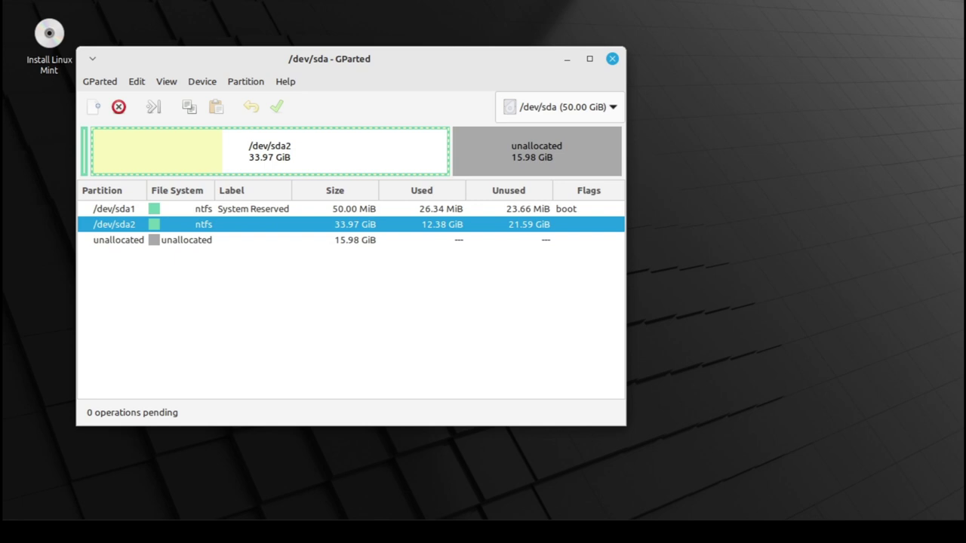
left_click(118, 240)
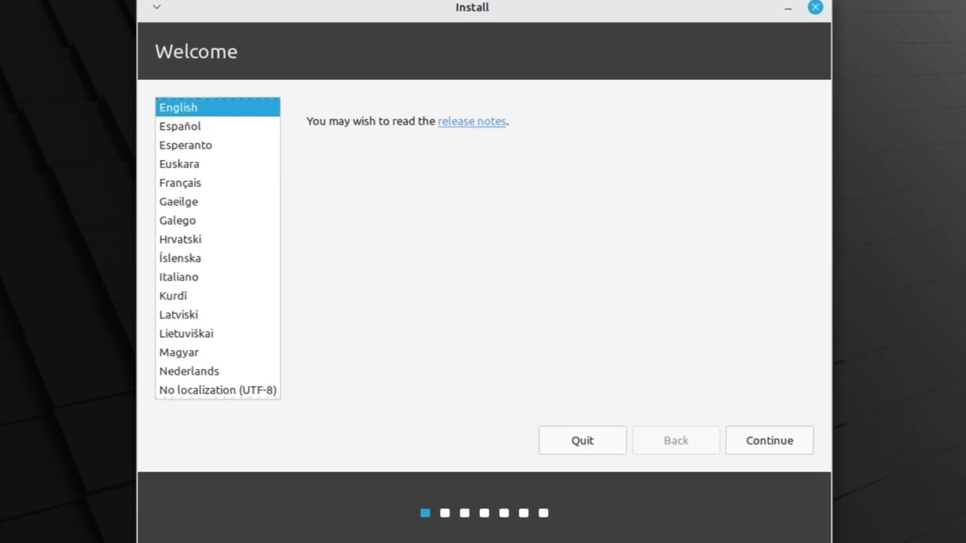
Scroll through the Welcome page's language list, leaving English selected.
scroll(218, 248, "down", 10)
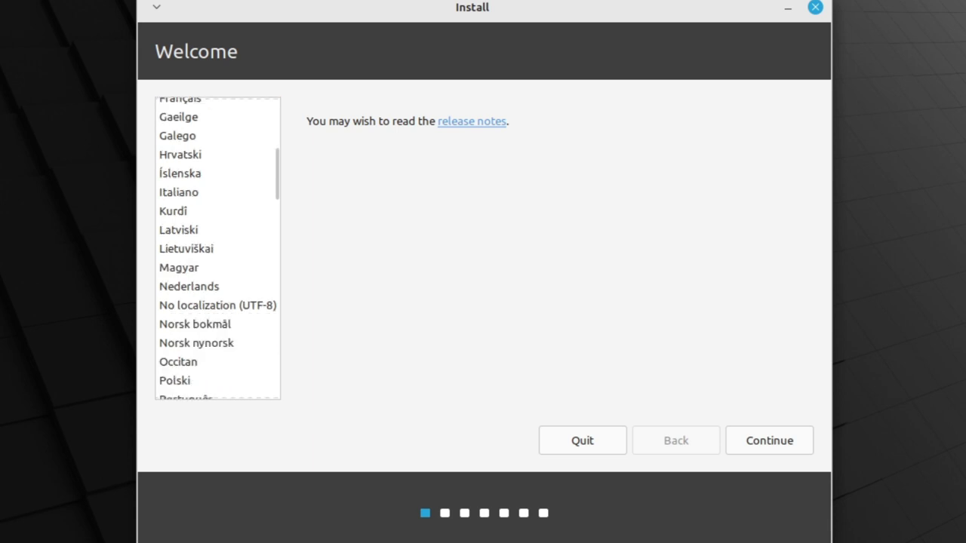
scroll(218, 247, "down", 10)
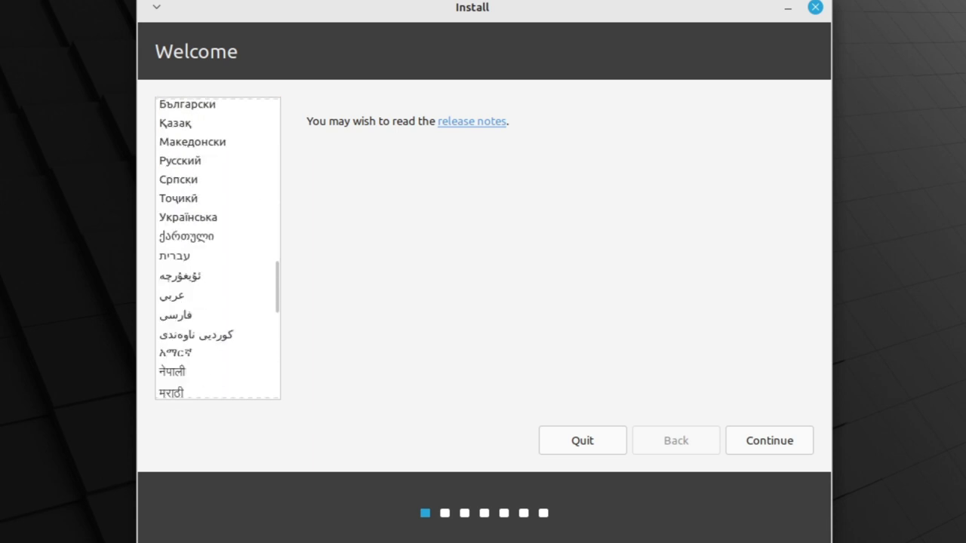
scroll(218, 247, "down", 10)
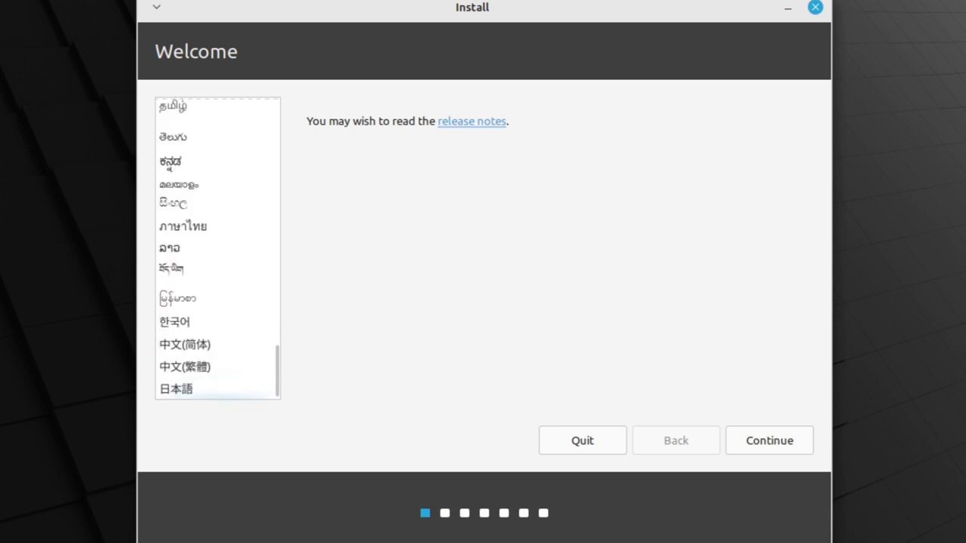
scroll(218, 247, "up", 20)
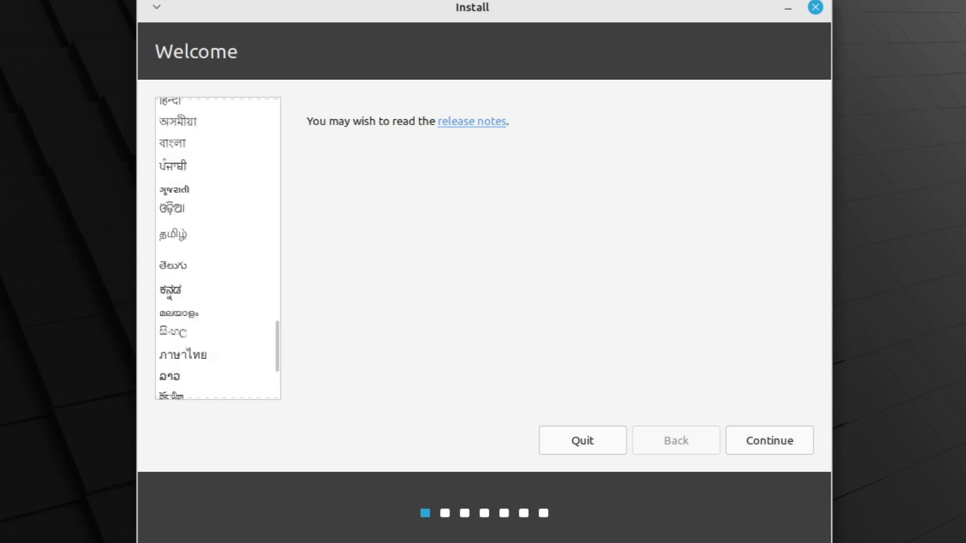
scroll(218, 247, "up", 12)
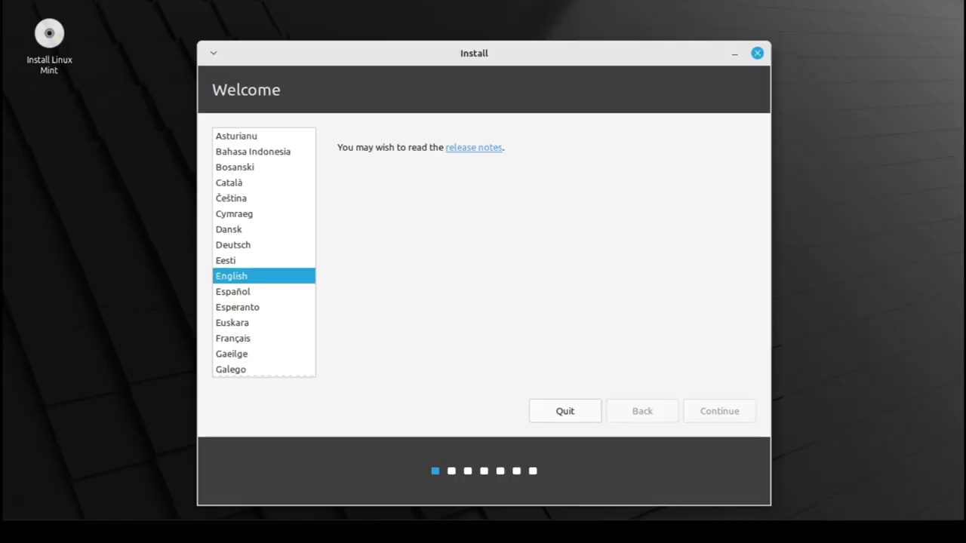
Accept English and the English (US) keyboard layout, and opt to install multimedia codecs.
key("Return")
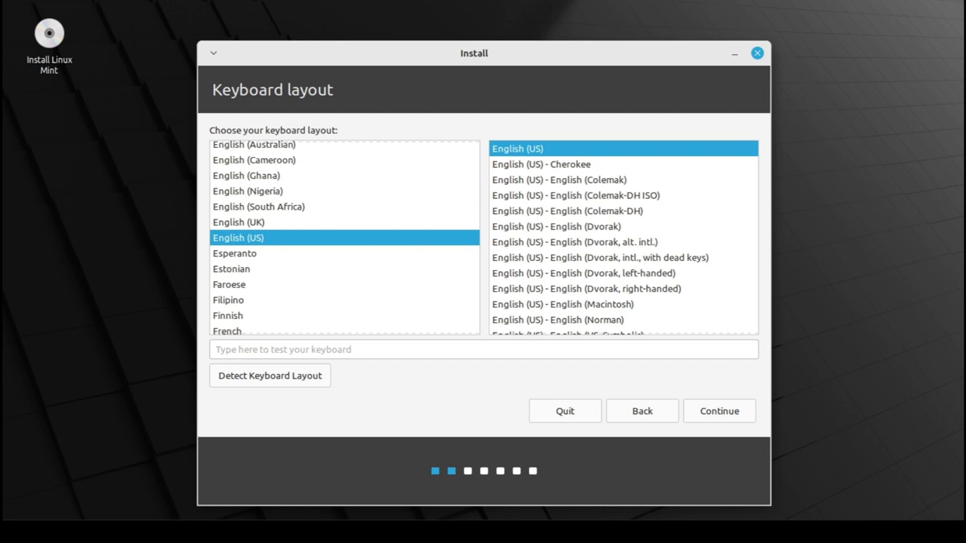
key("Return")
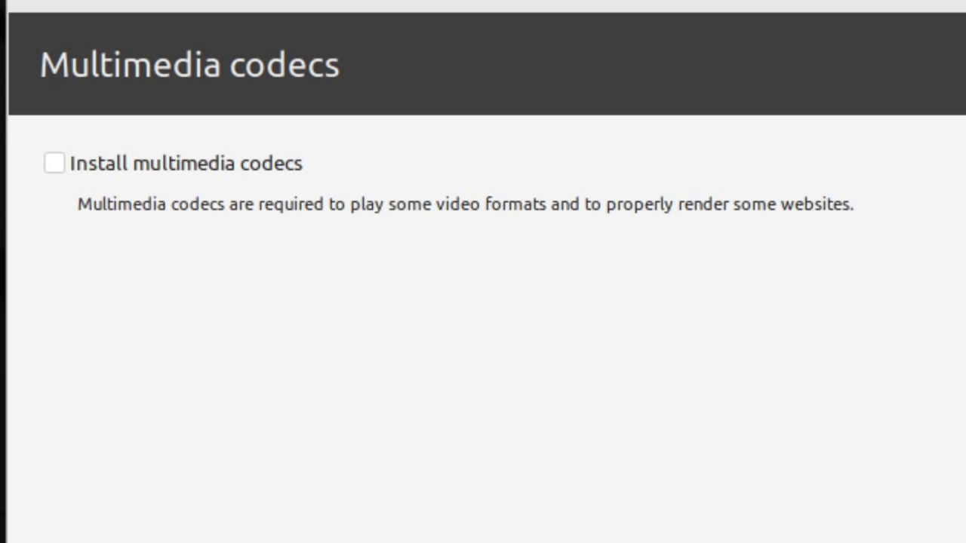
key("space")
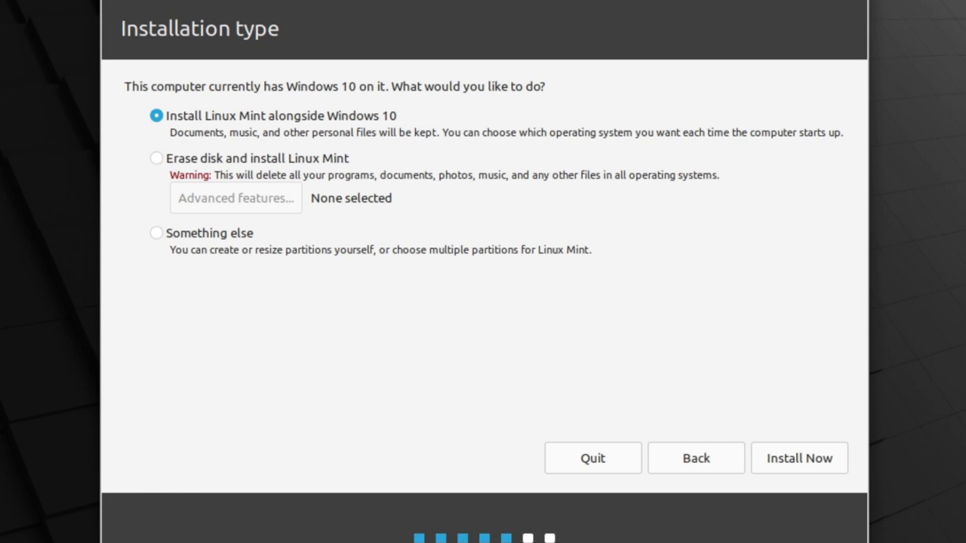
Install alongside Windows 10, confirming partitions #3 (ESP) and #5 (ext4) to be written.
key("Return")
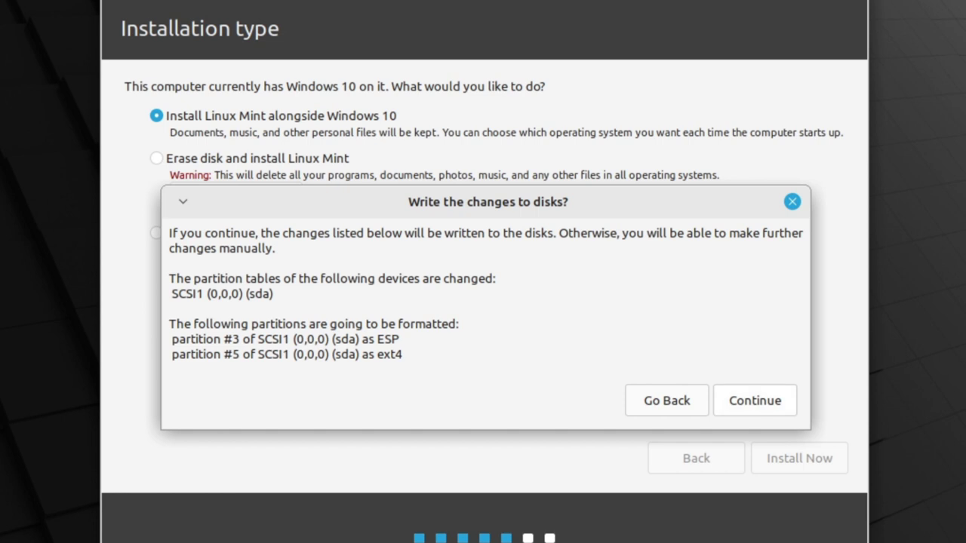
key("Escape")
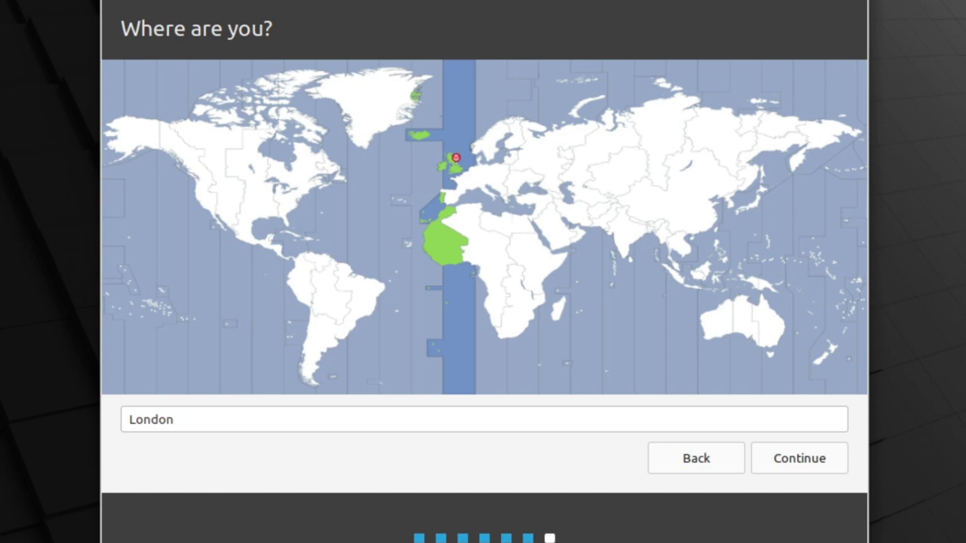
Try time zones from Edmonton to Auckland on the map, then settle on London.
left_click(205, 155)
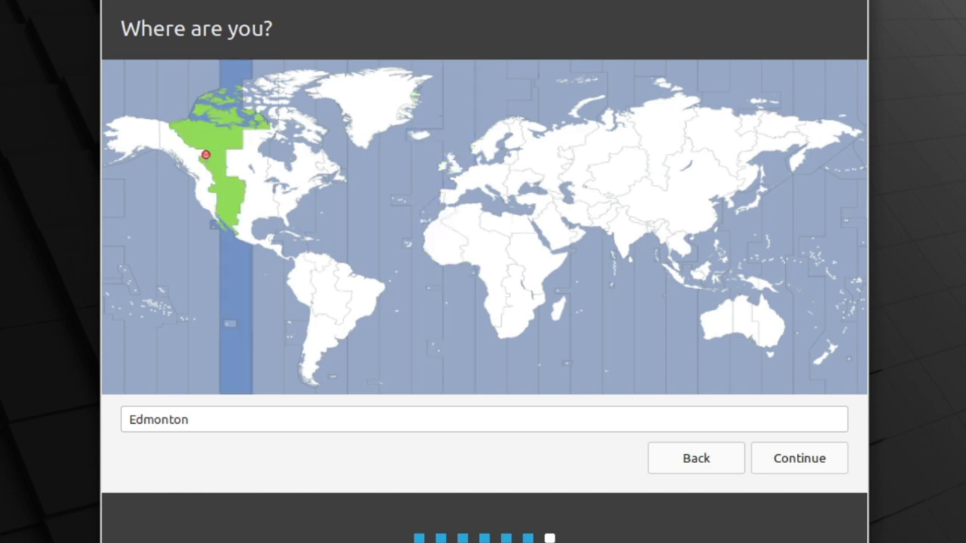
left_click(278, 176)
left_click(251, 221)
left_click(197, 158)
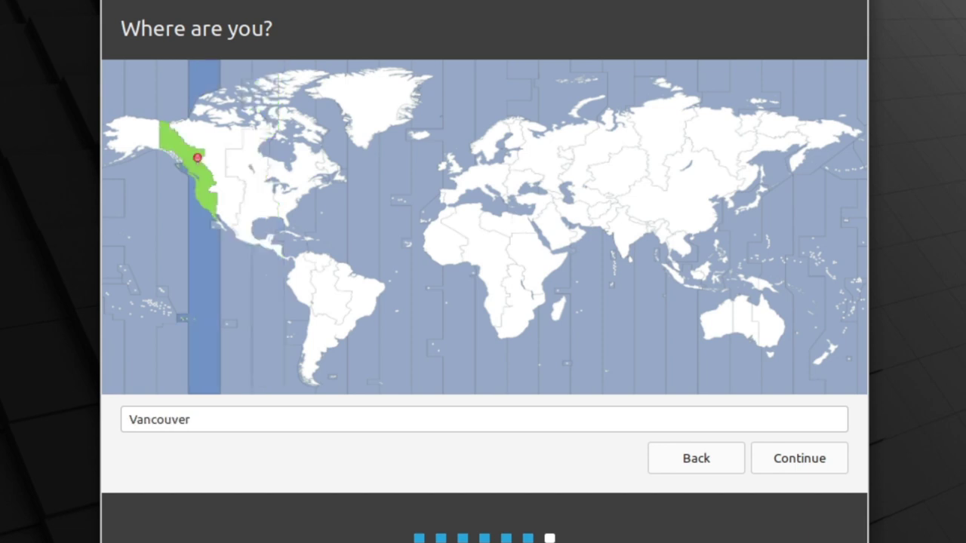
left_click(487, 194)
left_click(582, 170)
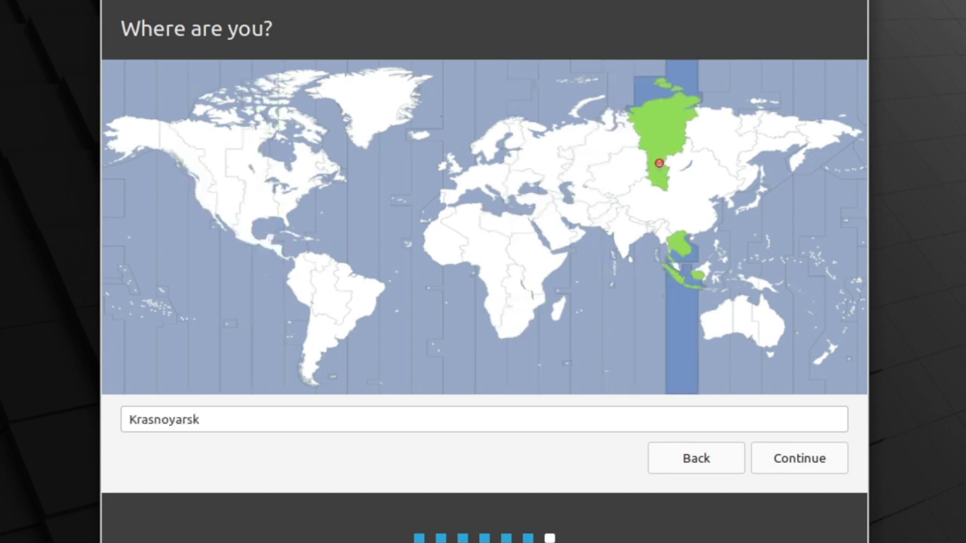
left_click(728, 158)
left_click(765, 334)
left_click(826, 344)
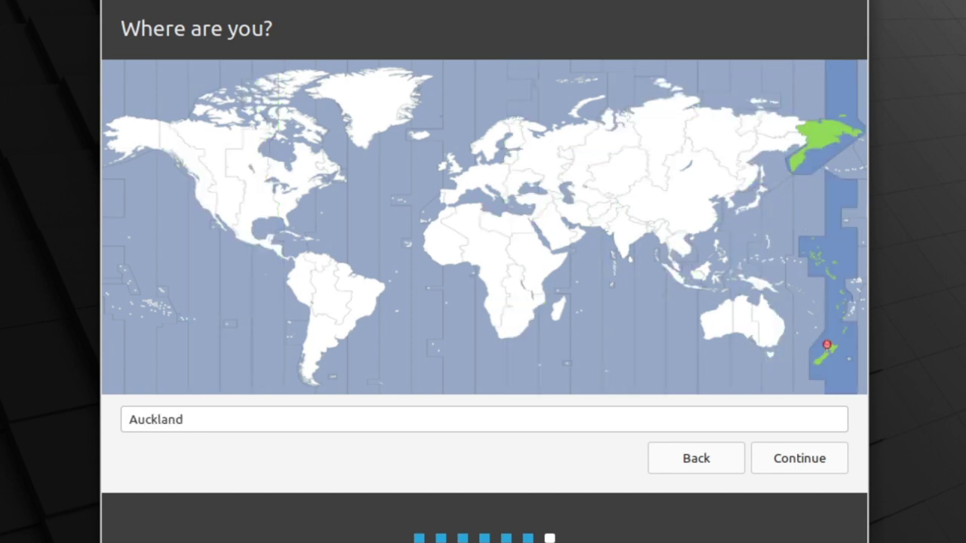
left_click(452, 157)
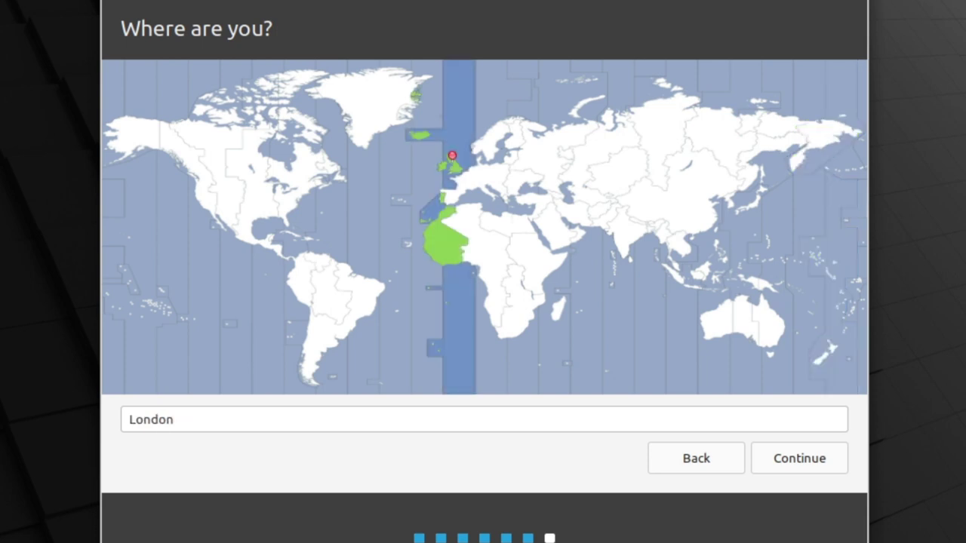
Enter the user's name and set the computer name to My-cool-win-linux-pc.
key("Return")
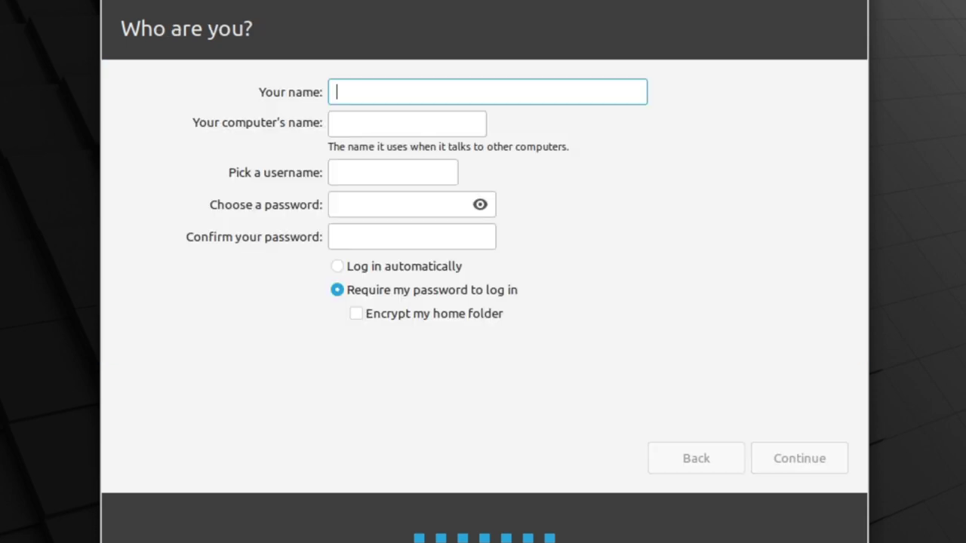
type("Thelma")
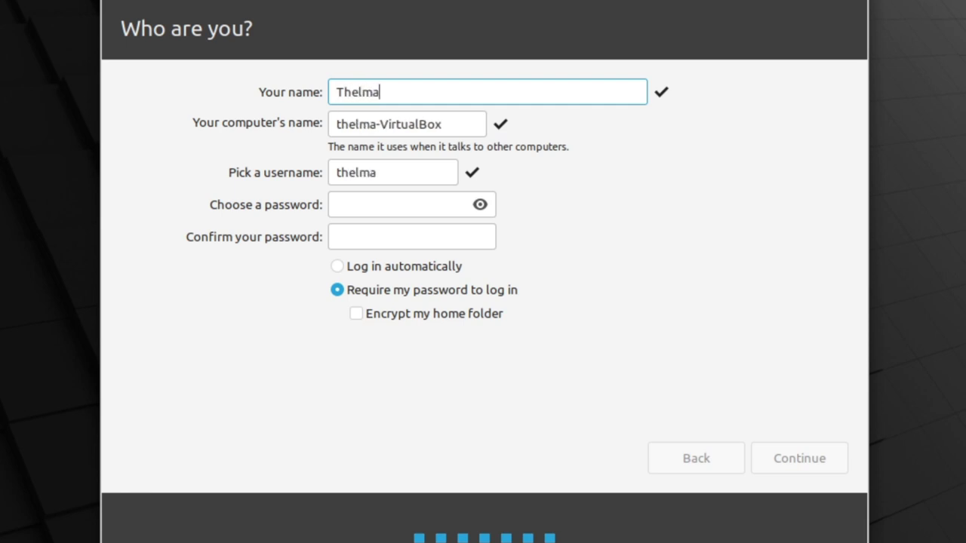
key("Tab")
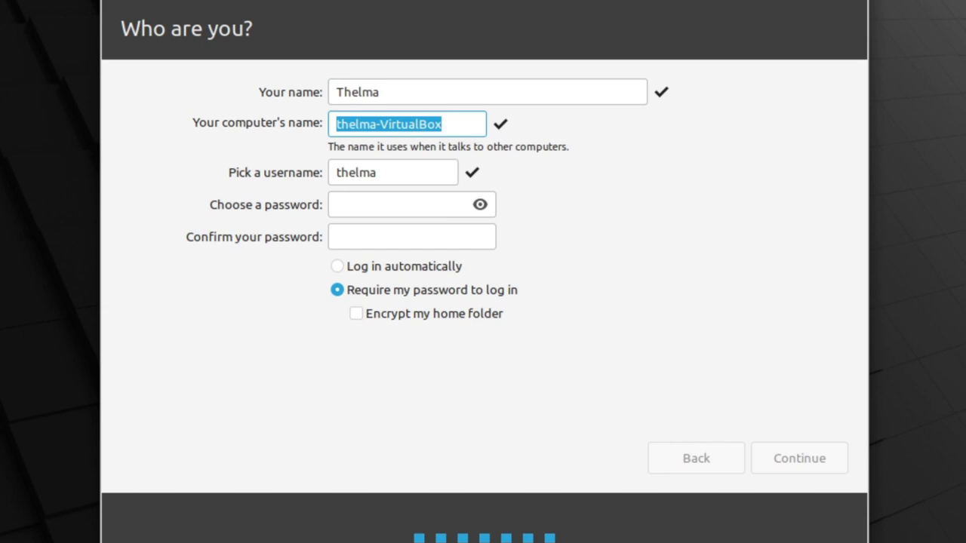
type("My")
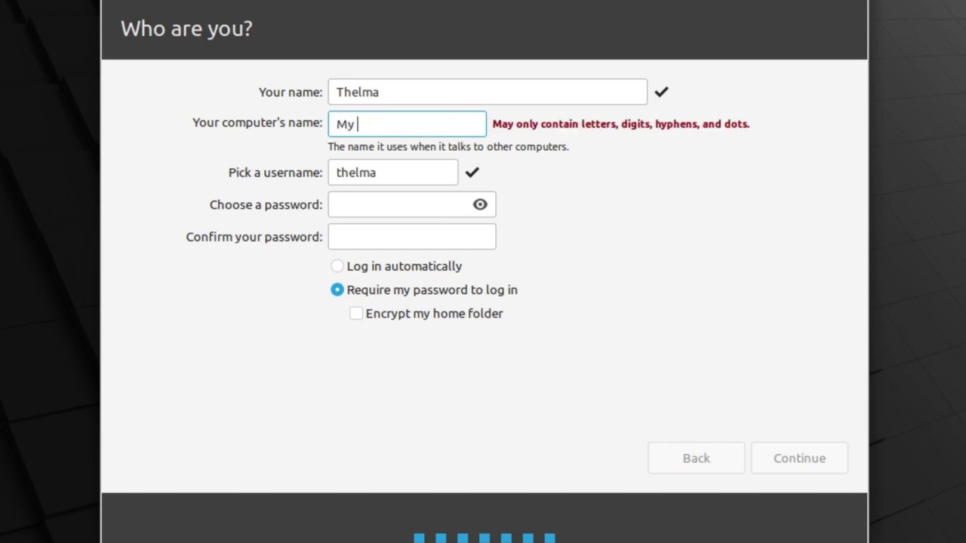
key("BackSpace")
type("_du")
key("BackSpace")
key("BackSpace")
key("BackSpace")
type("-cool-win-linux-pc")
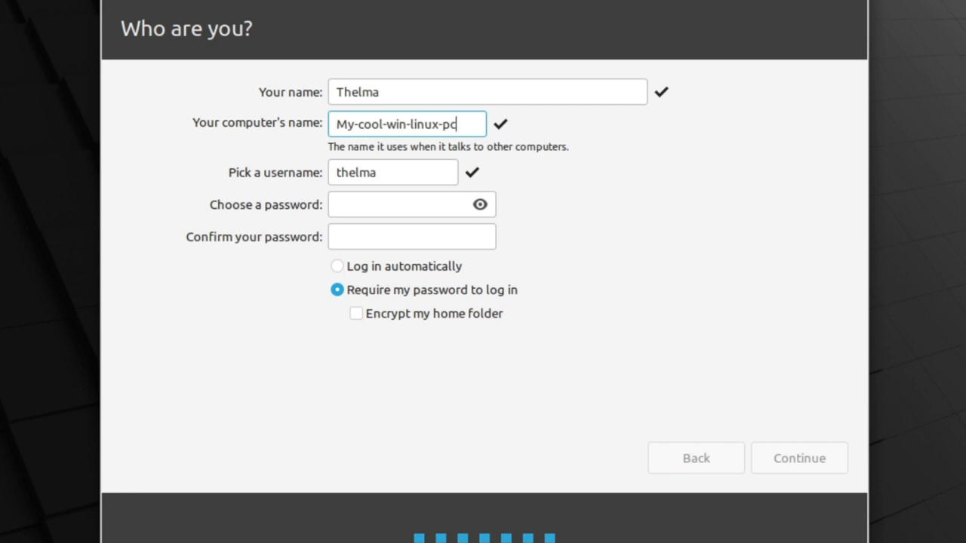
Enter and confirm the account password, enable automatic login, and start installing.
left_click(400, 204)
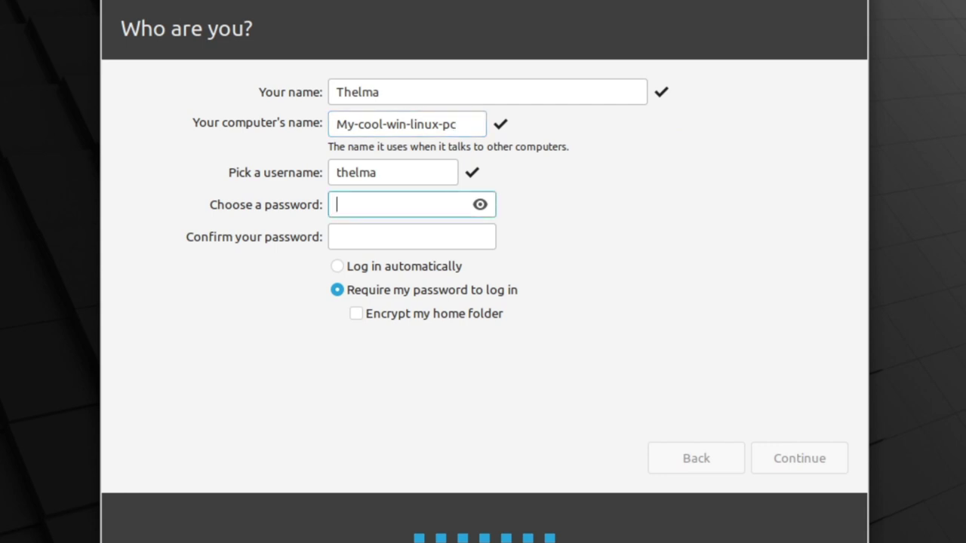
type("p")
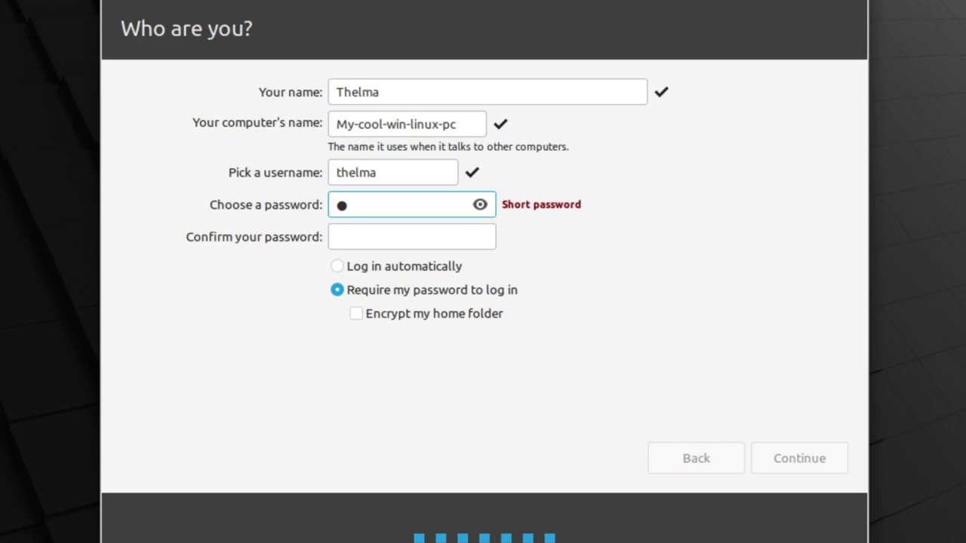
left_click(411, 237)
type("p")
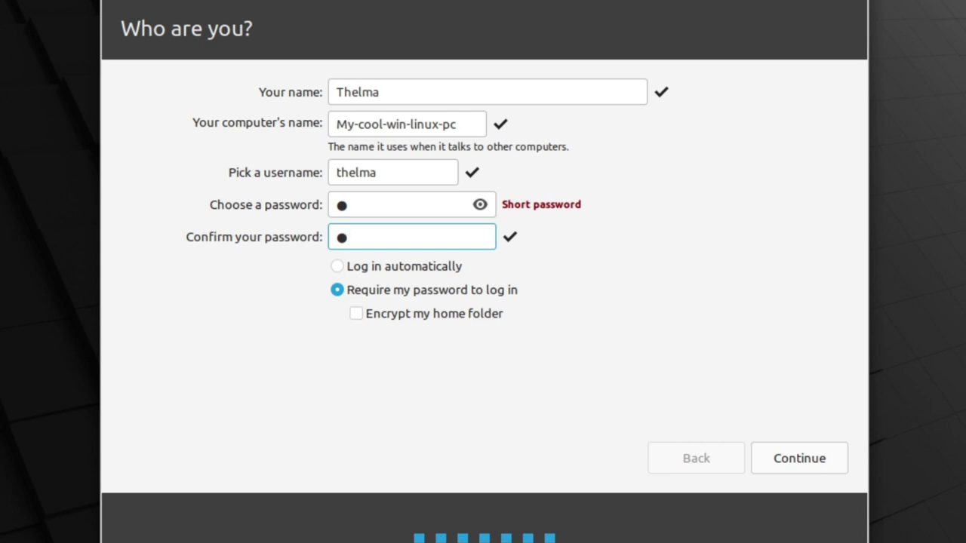
left_click(336, 266)
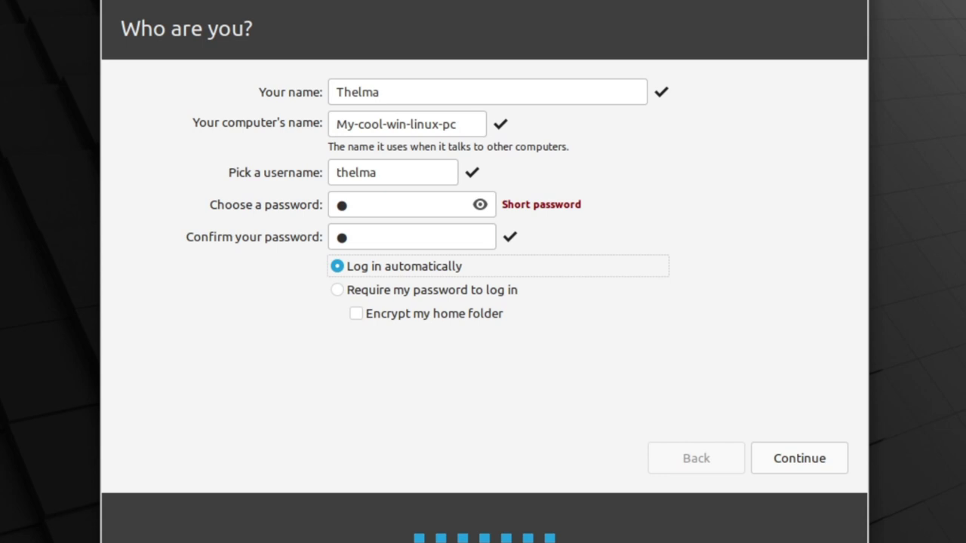
key("Return")
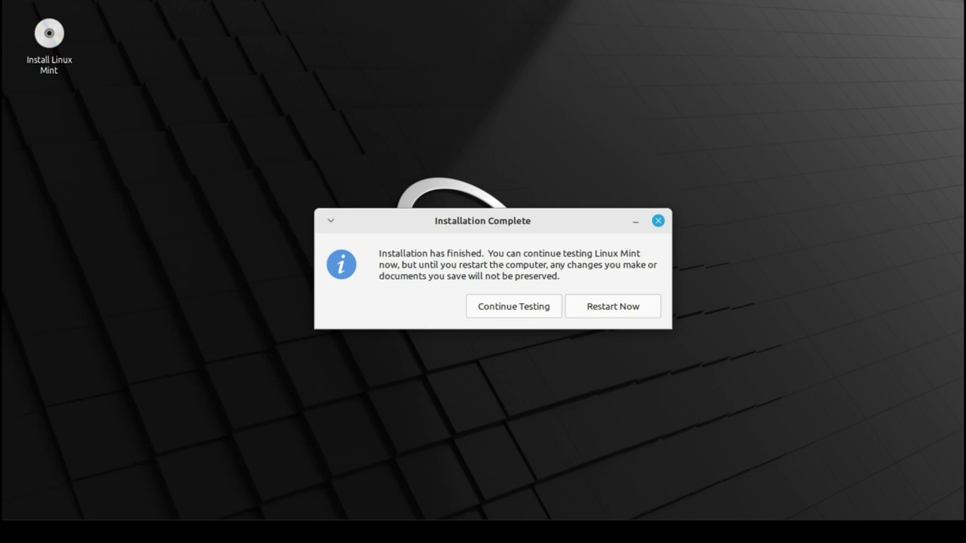
Open and close the applications menu, then restart the computer to finish installation.
key("super")
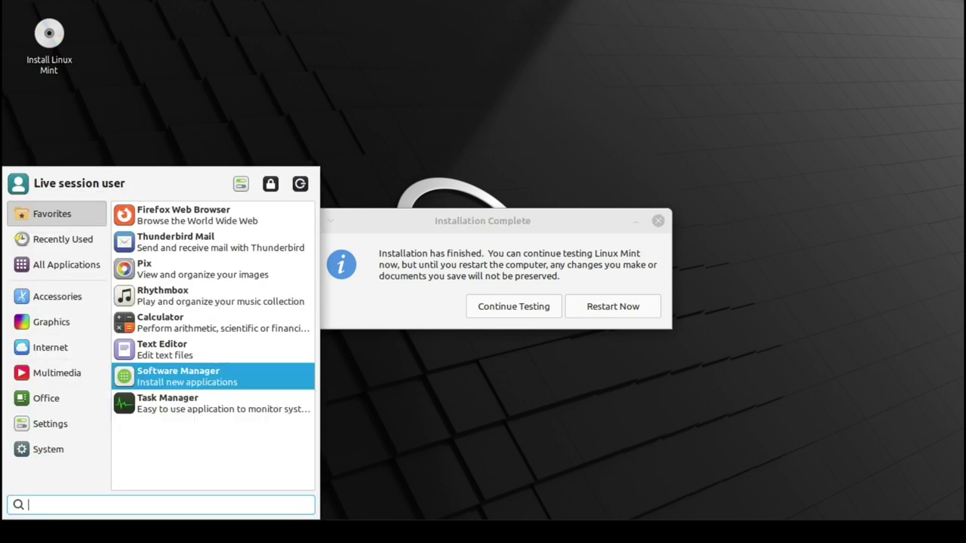
key("Escape")
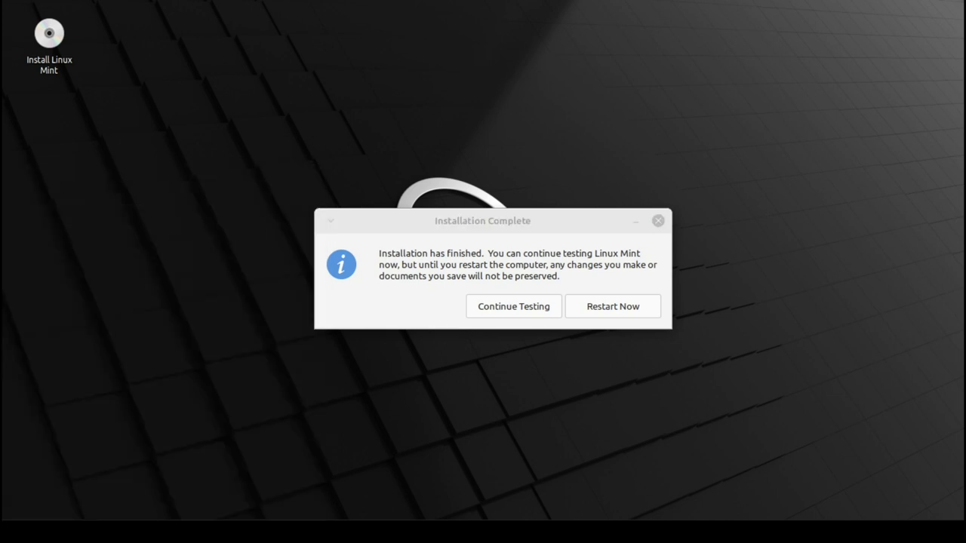
key("Return")
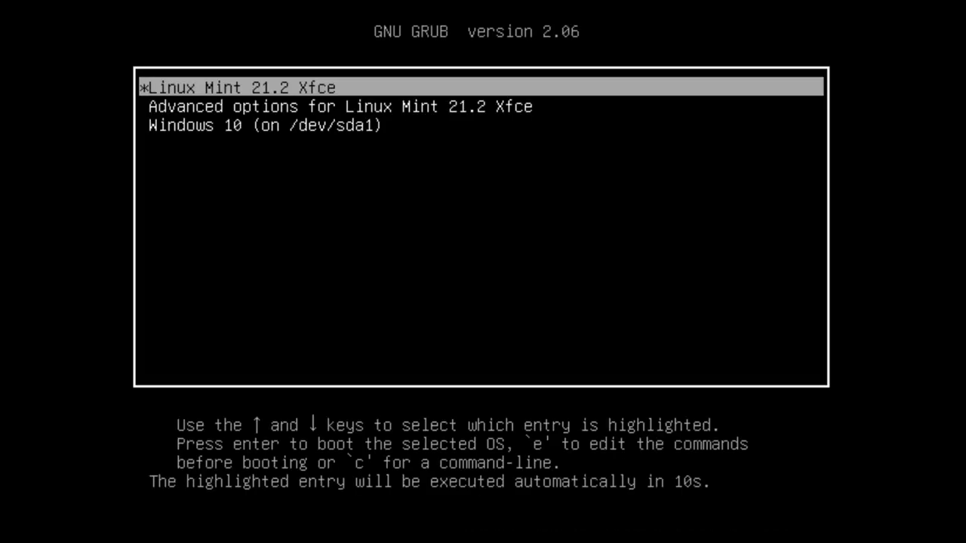
In the GRUB menu, move between Windows 10 and Linux Mint 21.2 Xfce, ending on Linux Mint.
key("Down")
key("Down")
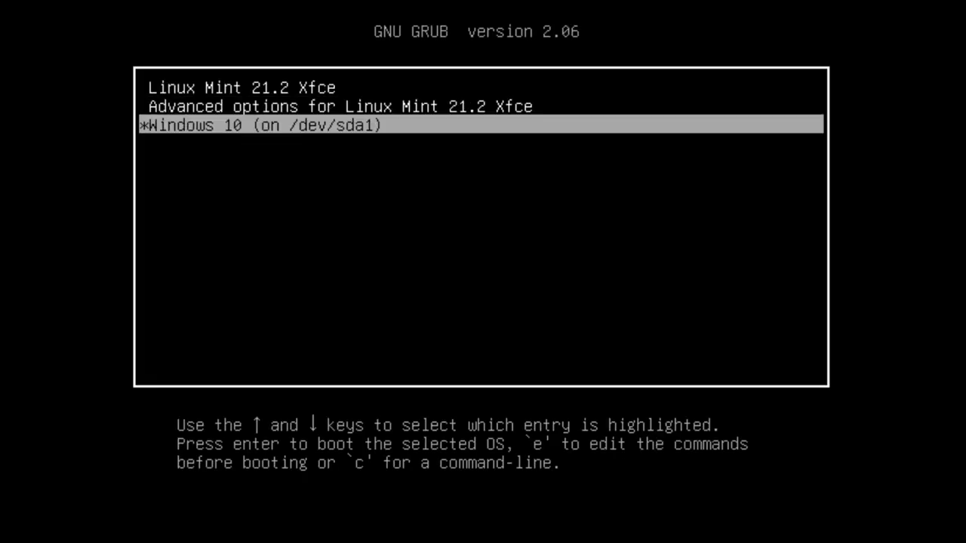
key("Up")
key("Up")
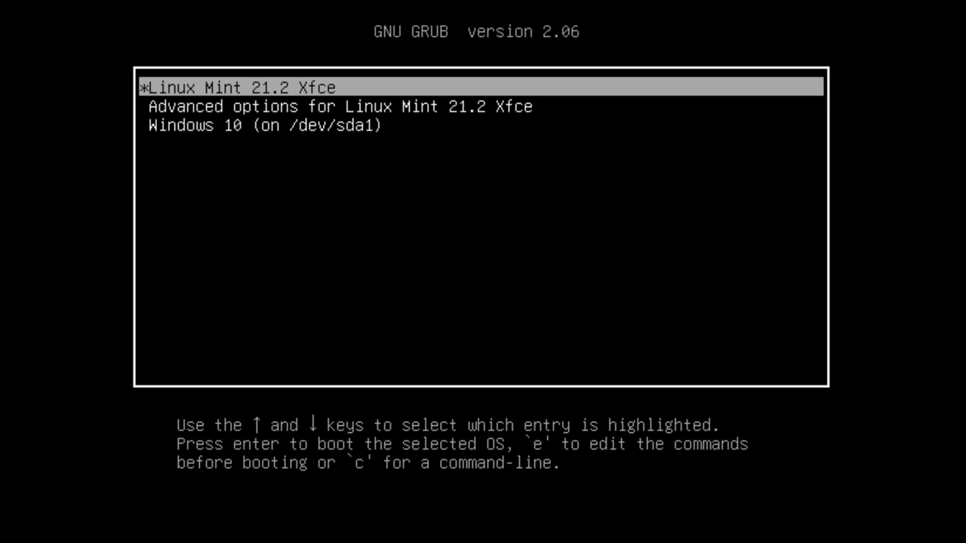
key("Down")
key("Down")
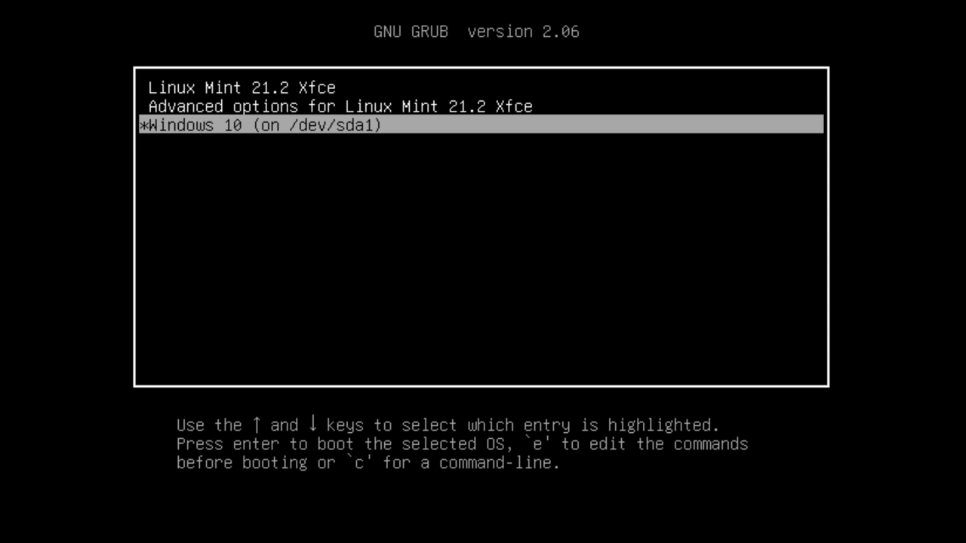
key("Up")
key("Up")
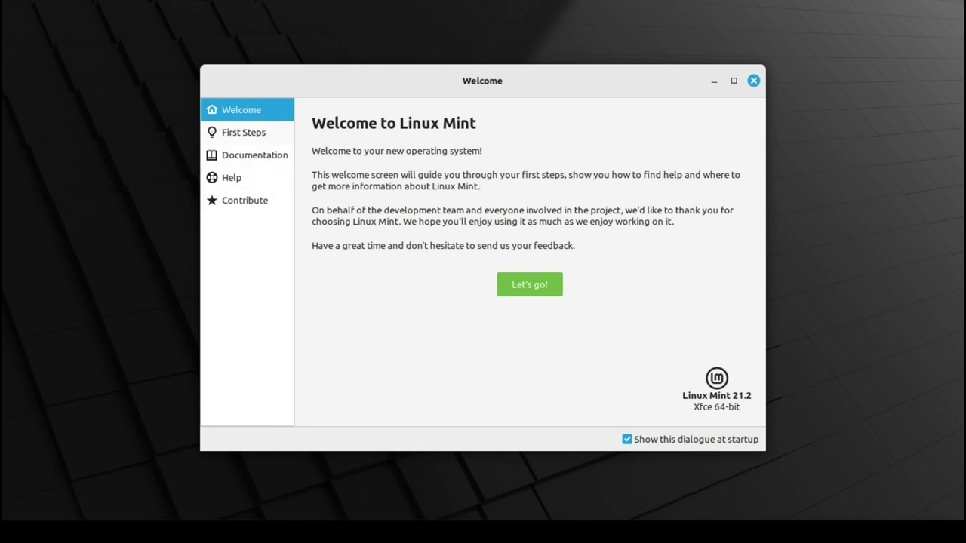
Browse the welcome pages, return to Welcome, and untick 'Show this dialogue at startup'.
key("Down")
key("Down")
key("Down")
key("Down")
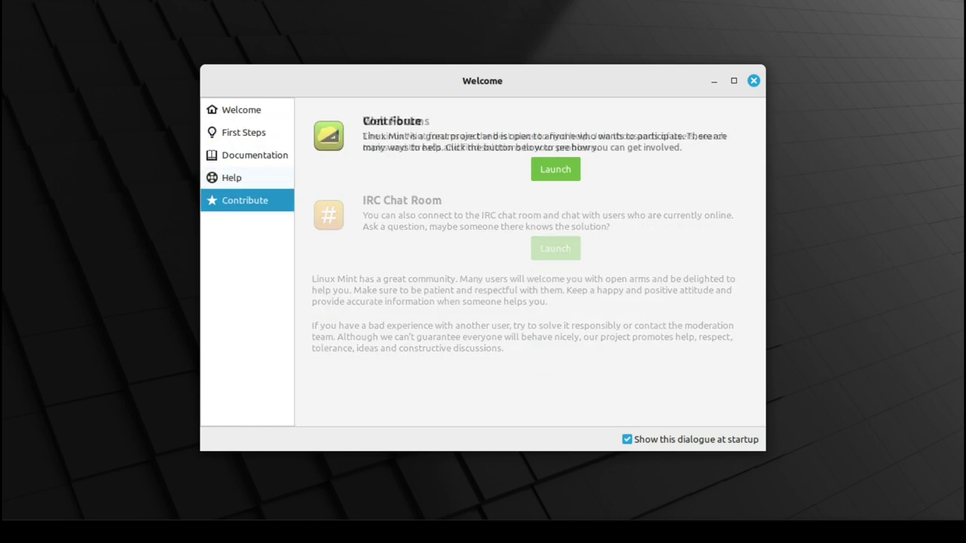
left_click(242, 110)
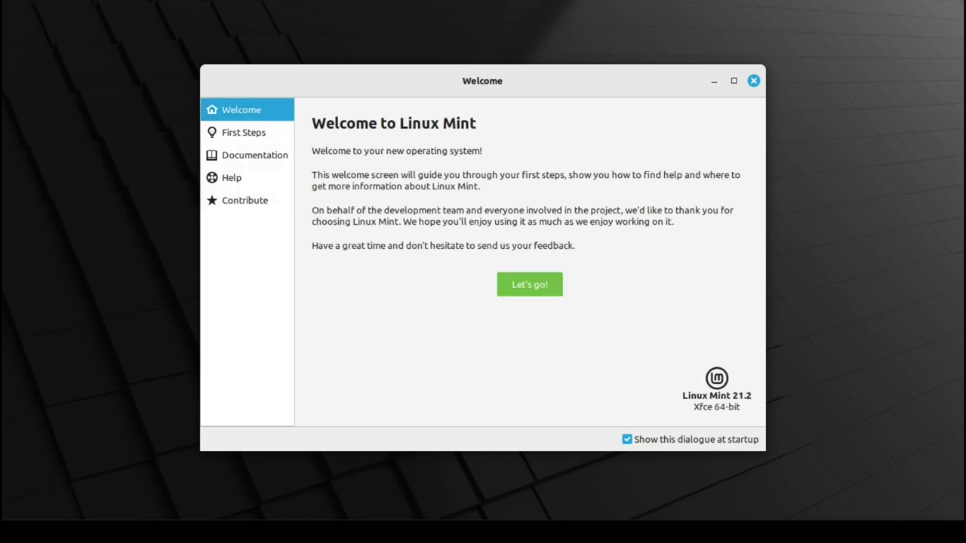
left_click(627, 439)
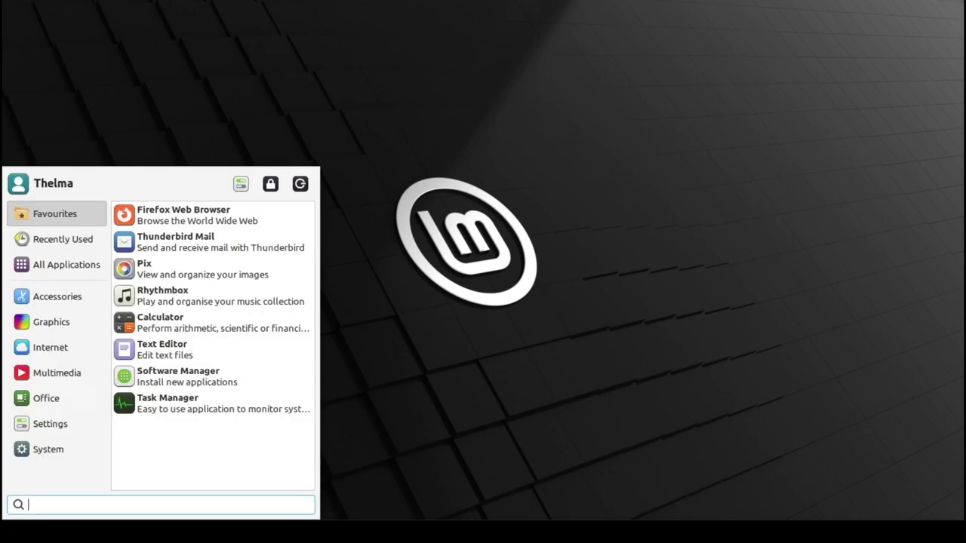
Open the applications menu and browse the categories, ending on Internet apps.
left_click(48, 449)
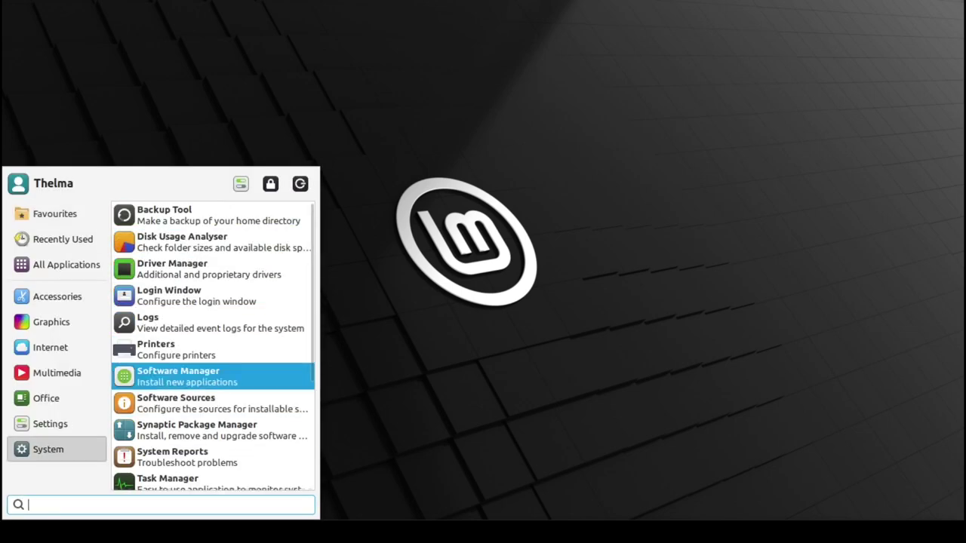
key("Up")
key("Up")
key("Up")
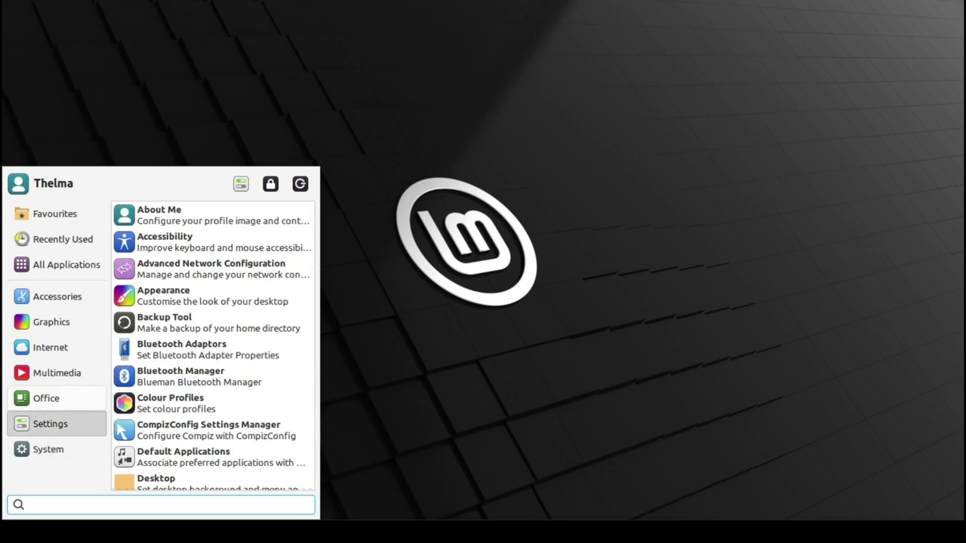
key("Up")
key("Up")
key("Up")
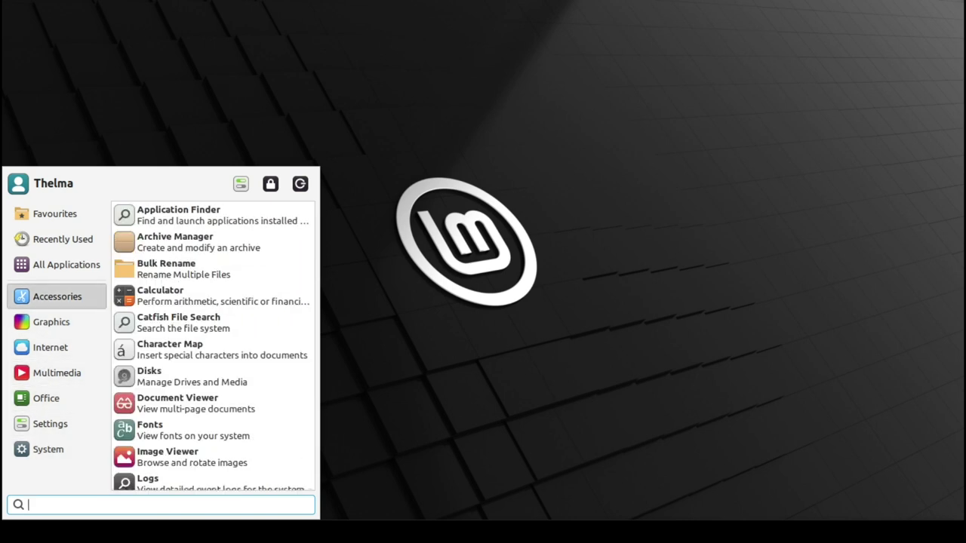
key("Down")
key("Down")
key("Down")
key("Up")
key("Up")
key("Up")
key("Up")
key("Up")
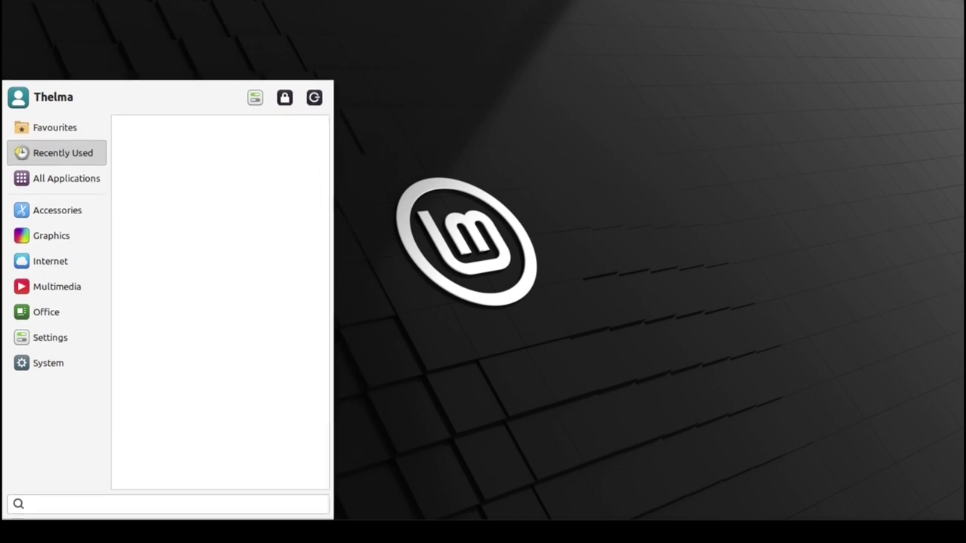
key("Down")
key("Down")
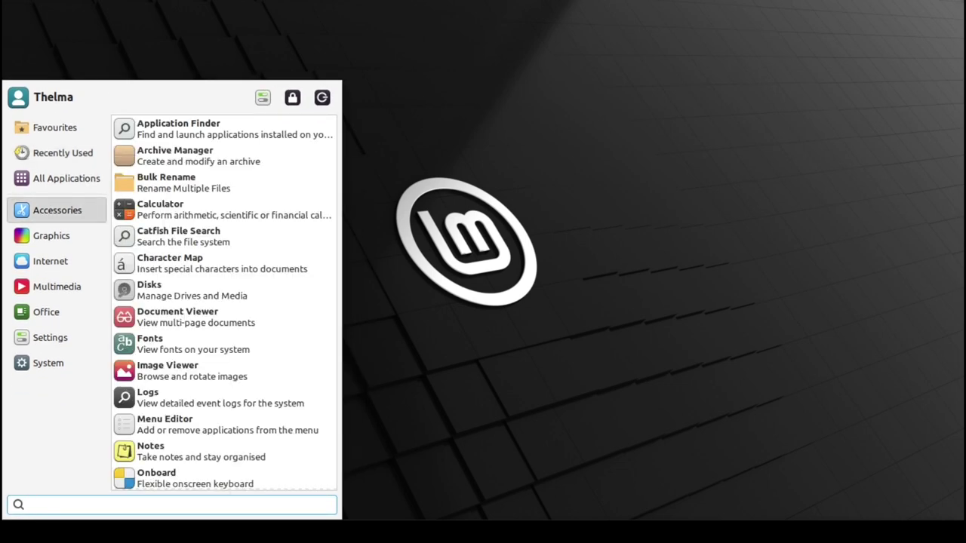
key("Down")
key("Down")
key("Up")
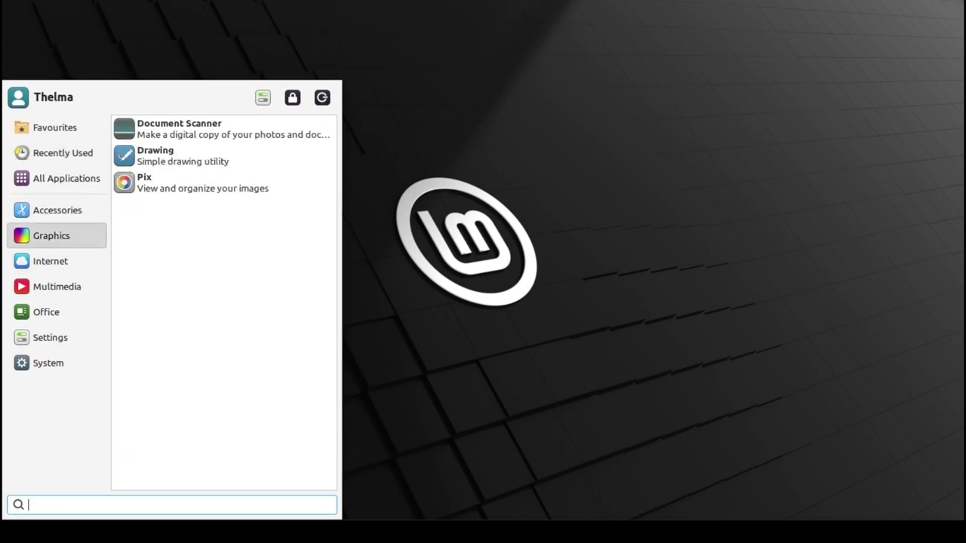
key("Down")
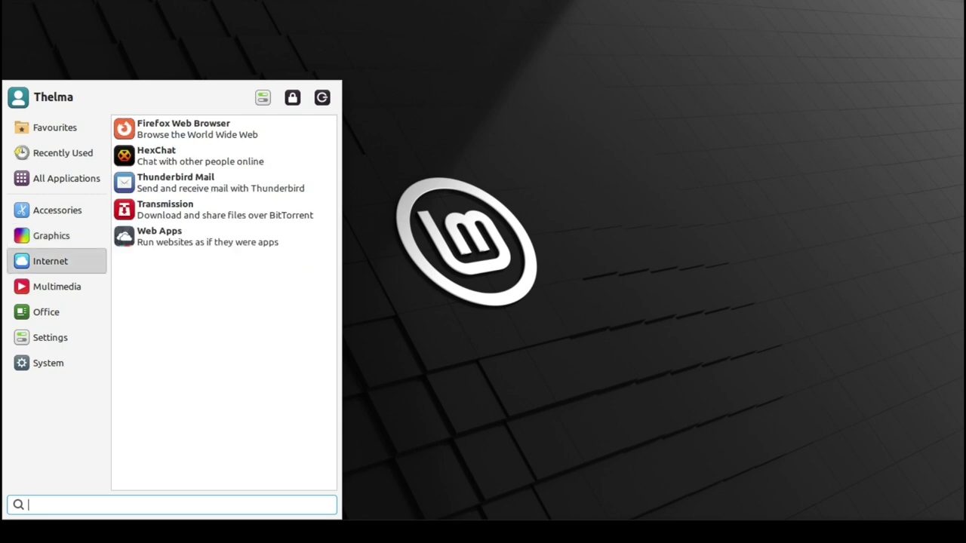
Bring up Firefox Web Browser's actions in the Internet list, then dismiss them unchanged.
key("Right")
key("Up")
key("Up")
key("Up")
key("Up")
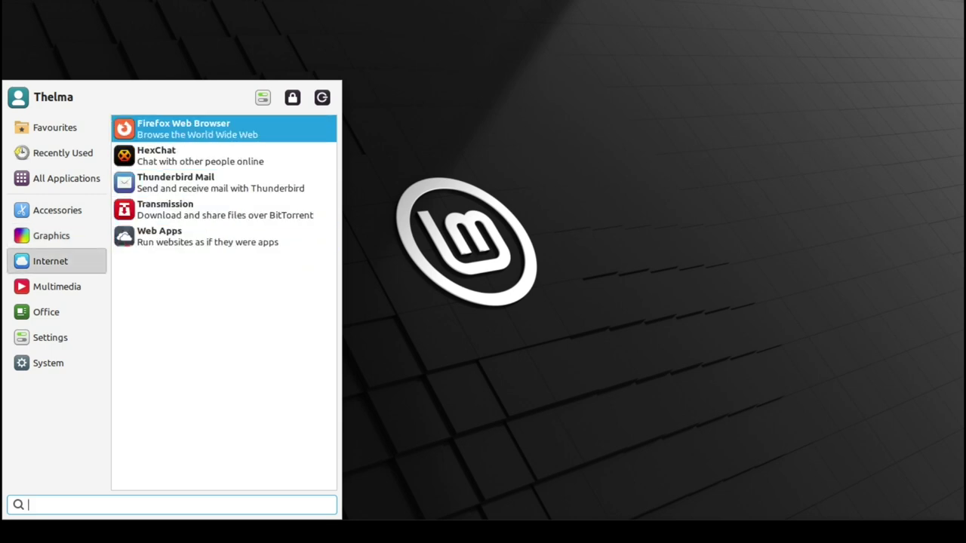
key("Menu")
key("Down")
key("Down")
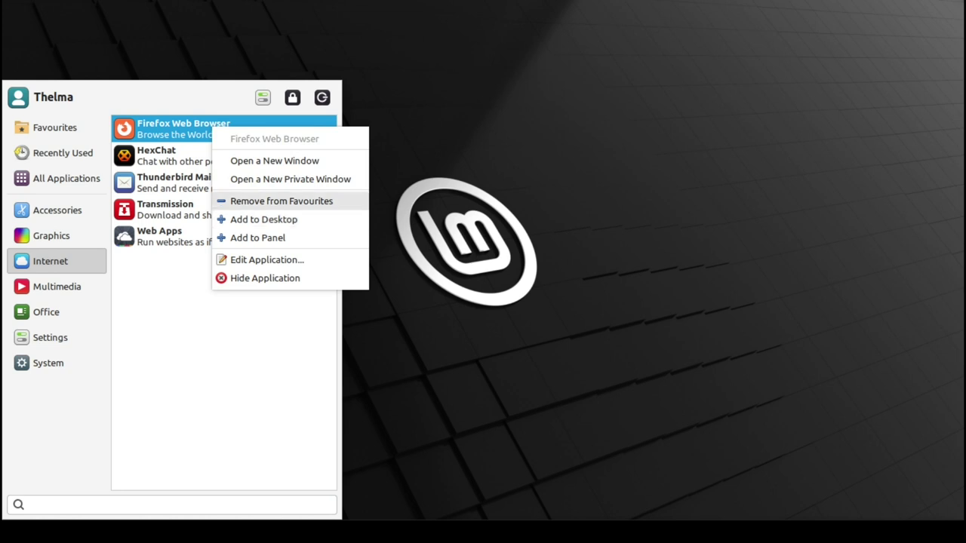
key("Escape")
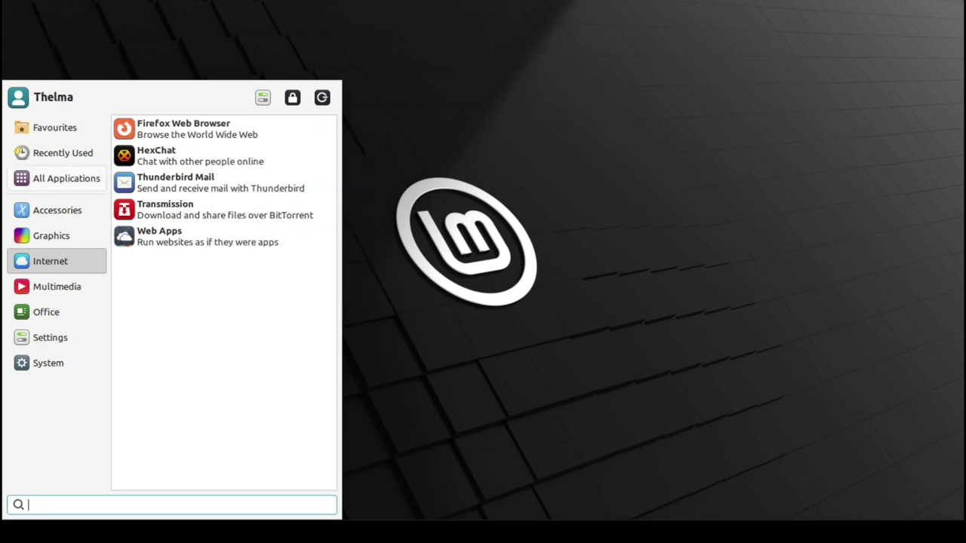
mouse_move(55, 127)
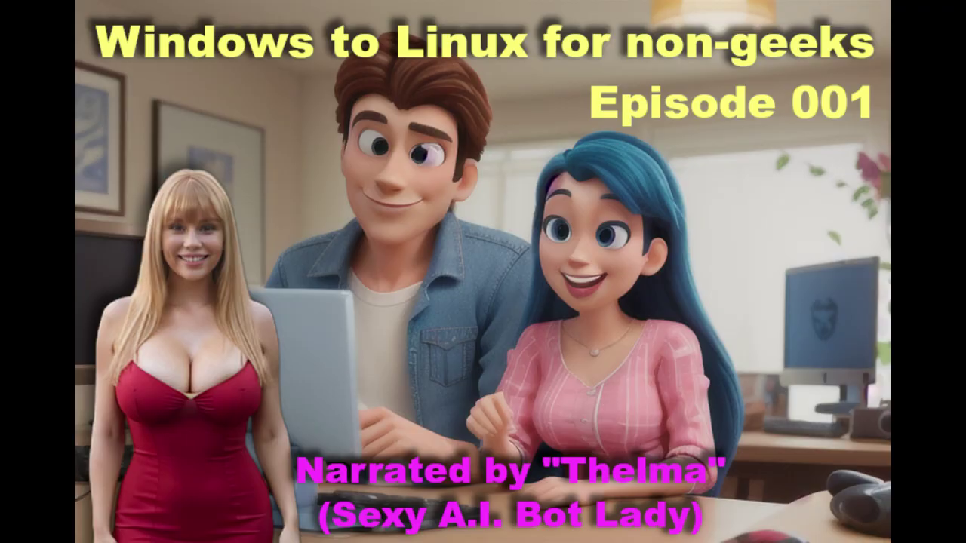